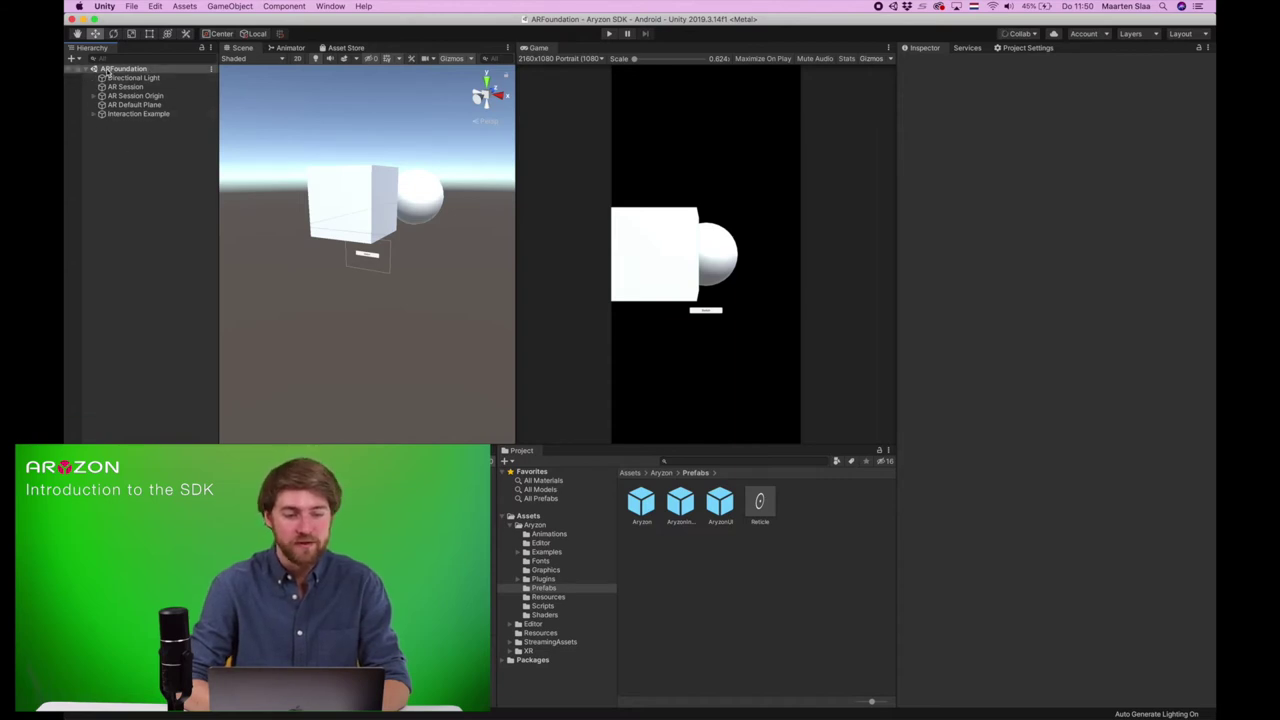
- Inspect the AR Session, AR Session Origin, AR Default Plane and Interaction Example objects around the cube and sphere
left_click(158, 89)
key("Down")
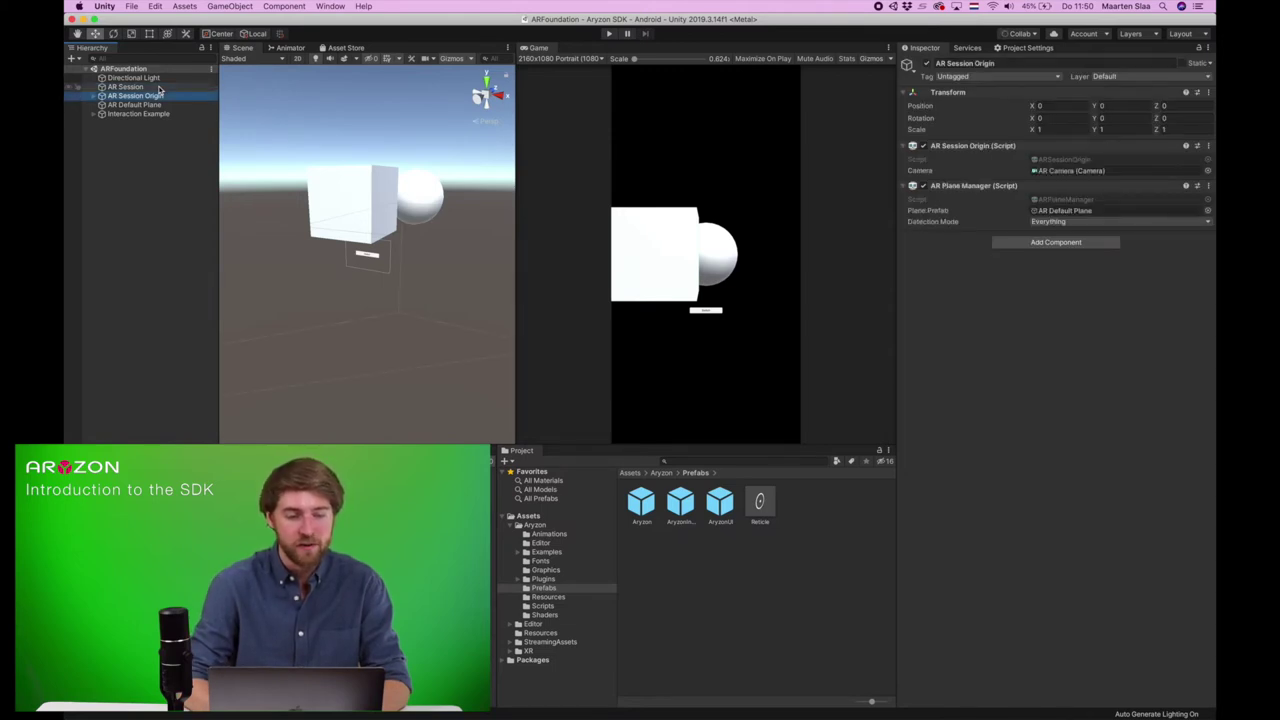
key("Down")
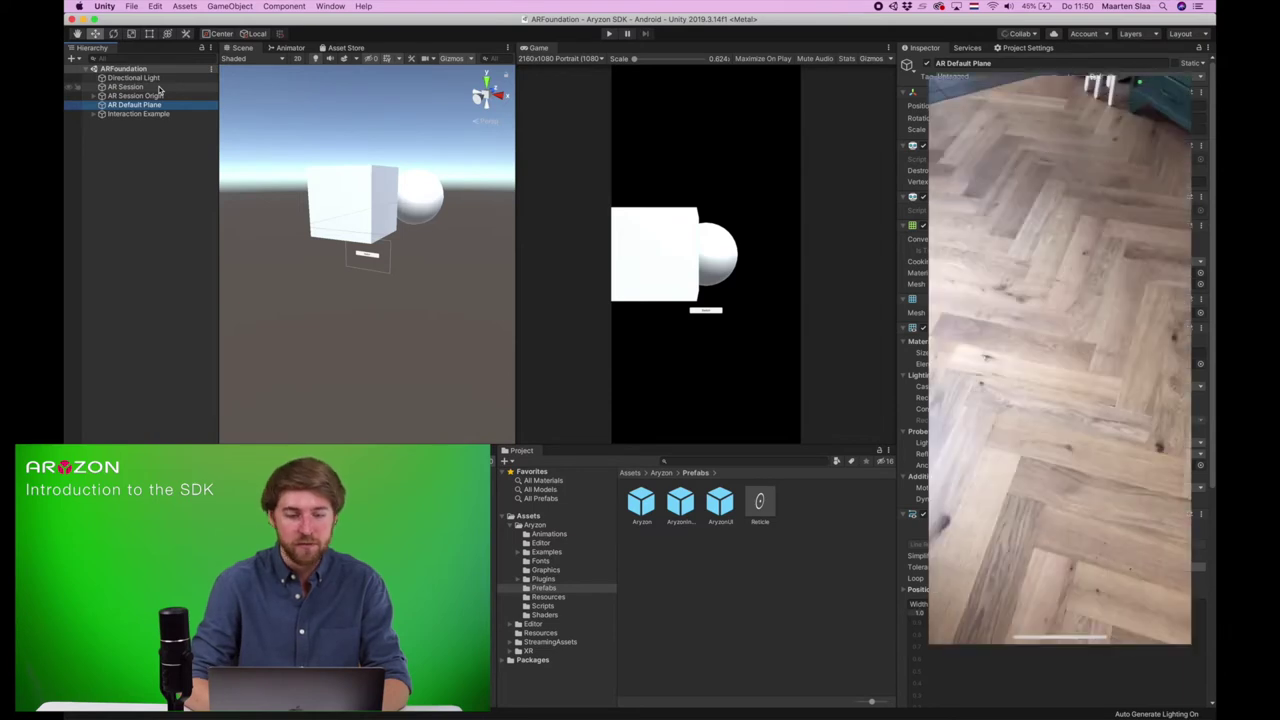
left_click(185, 115)
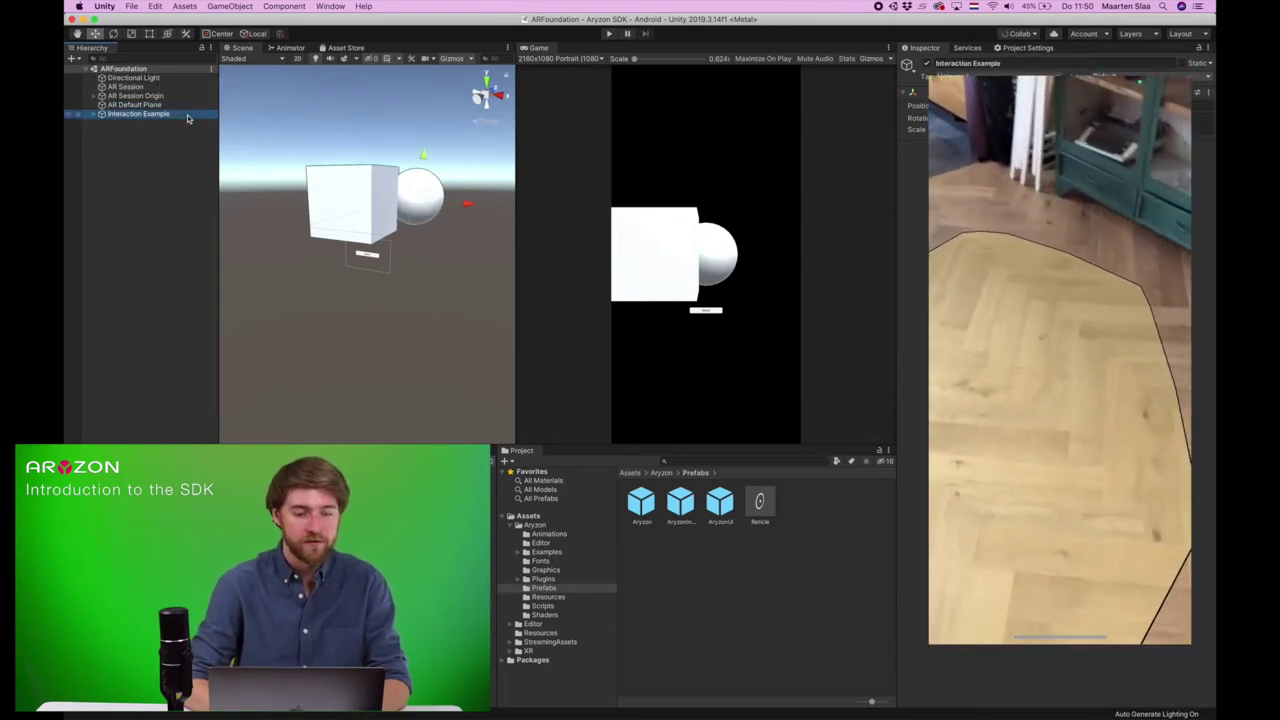
left_click_drag(330, 250, 260, 194, "alt")
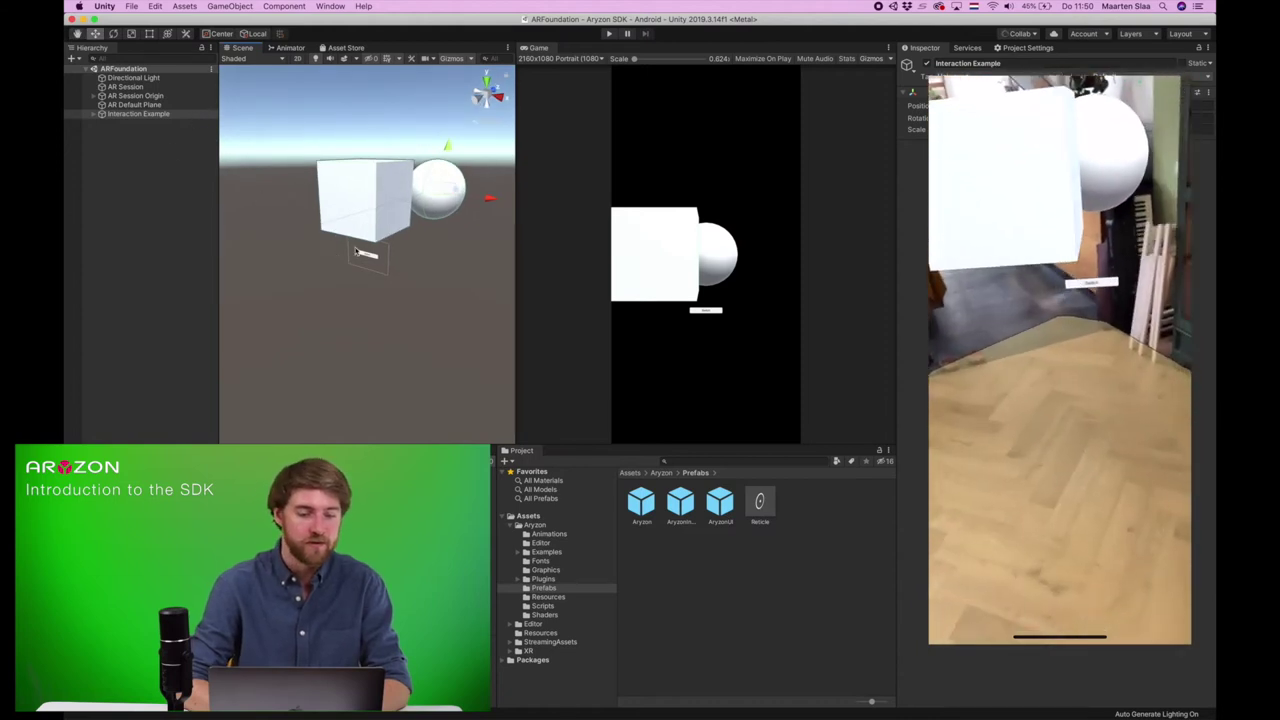
left_click_drag(356, 251, 336, 240, "alt")
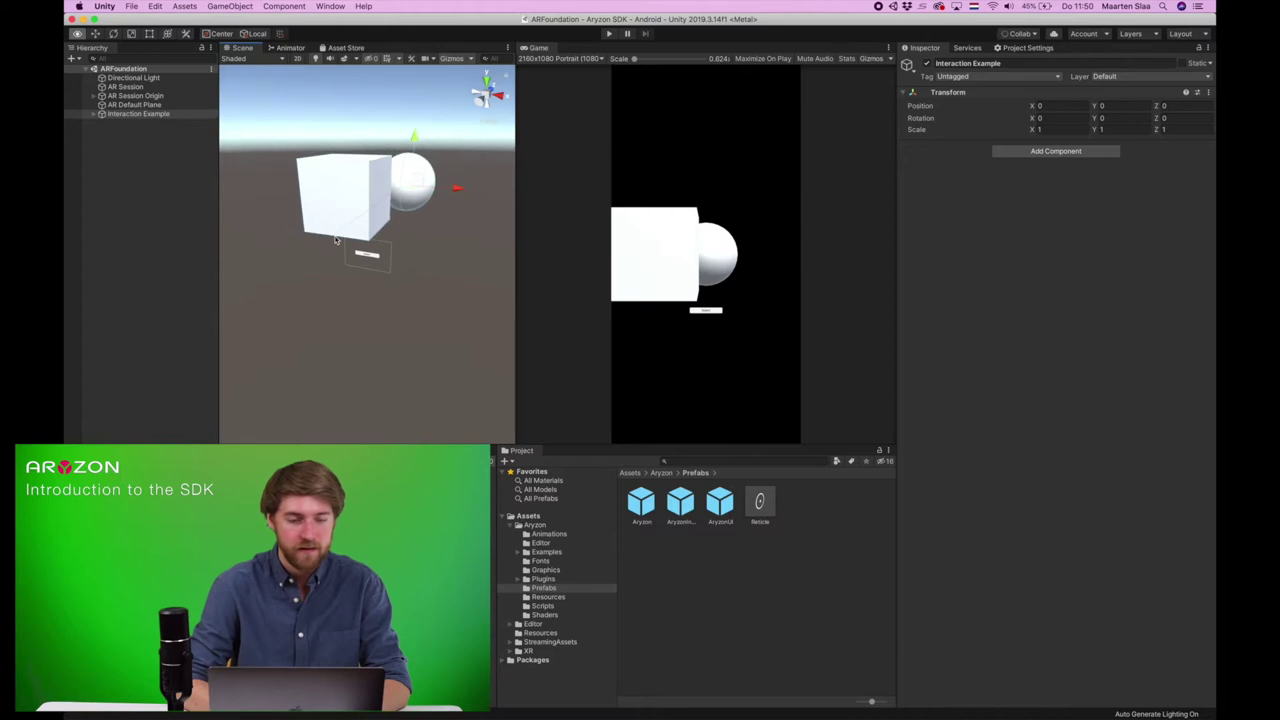
- Drag the Aryzon, AryzonInputController and AryzonUI prefabs from Assets/Aryzon/Prefabs into the Hierarchy
left_click(162, 152)
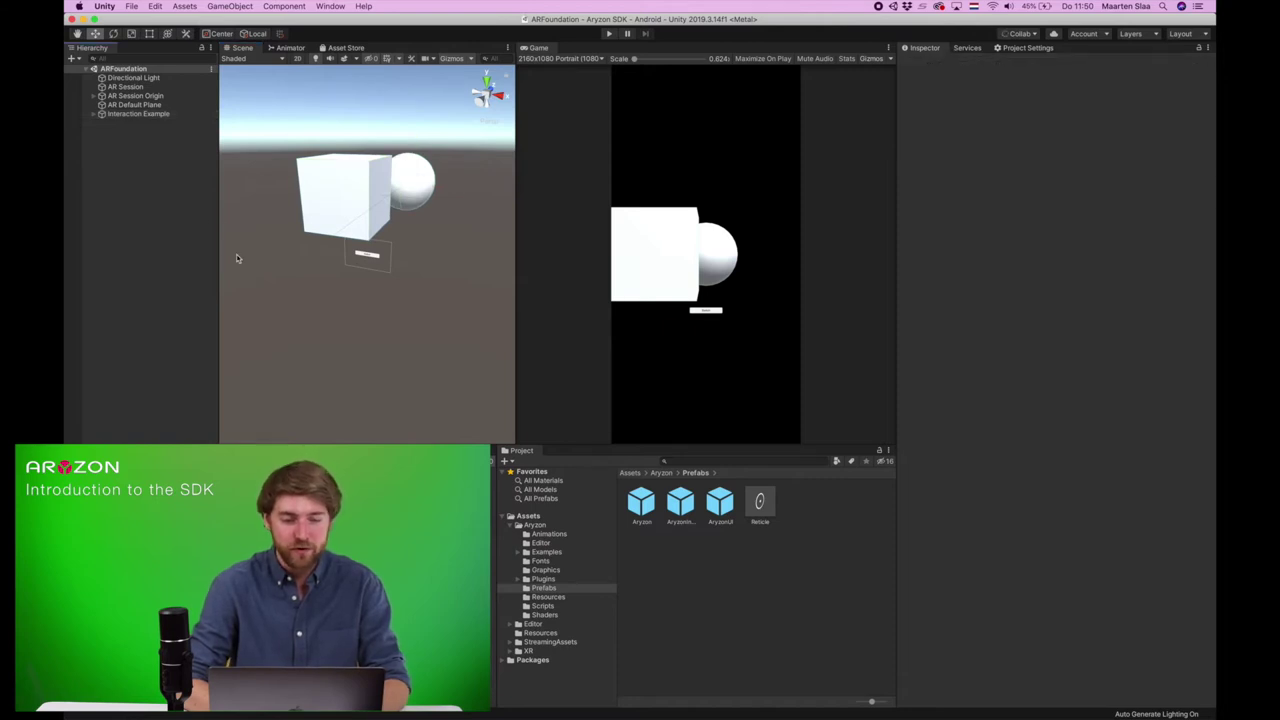
left_click(559, 526)
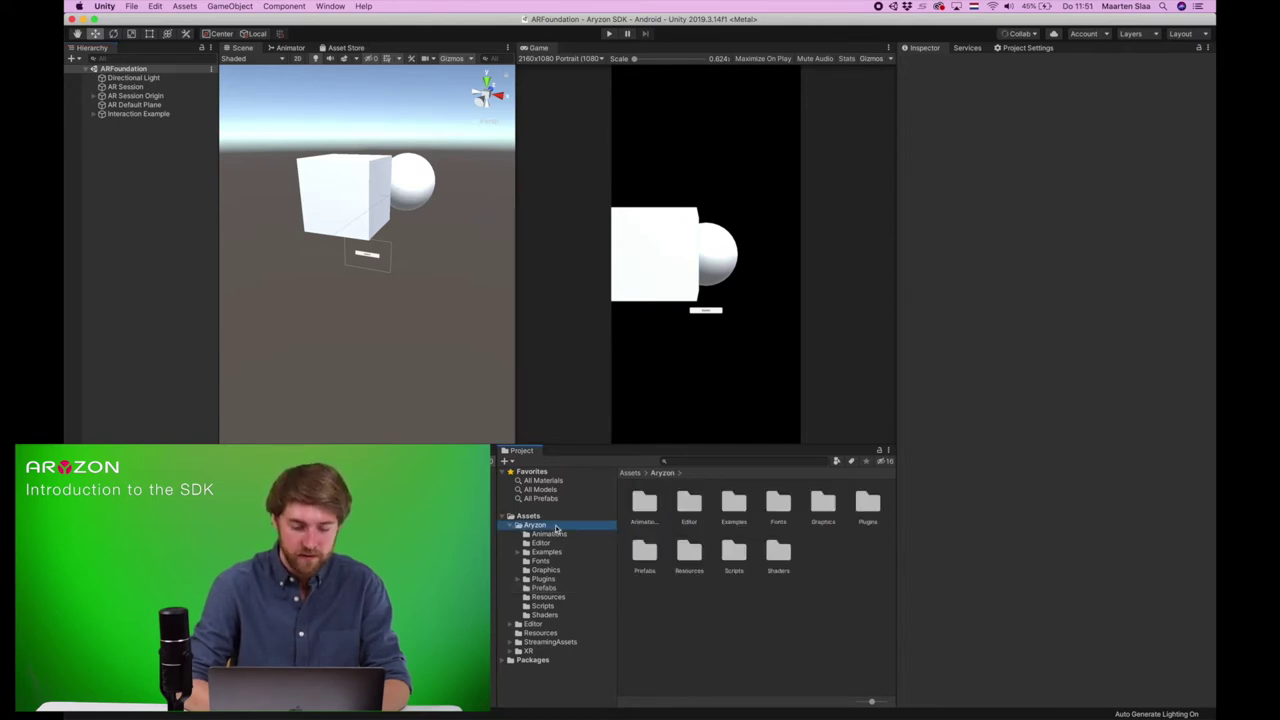
left_click(570, 589)
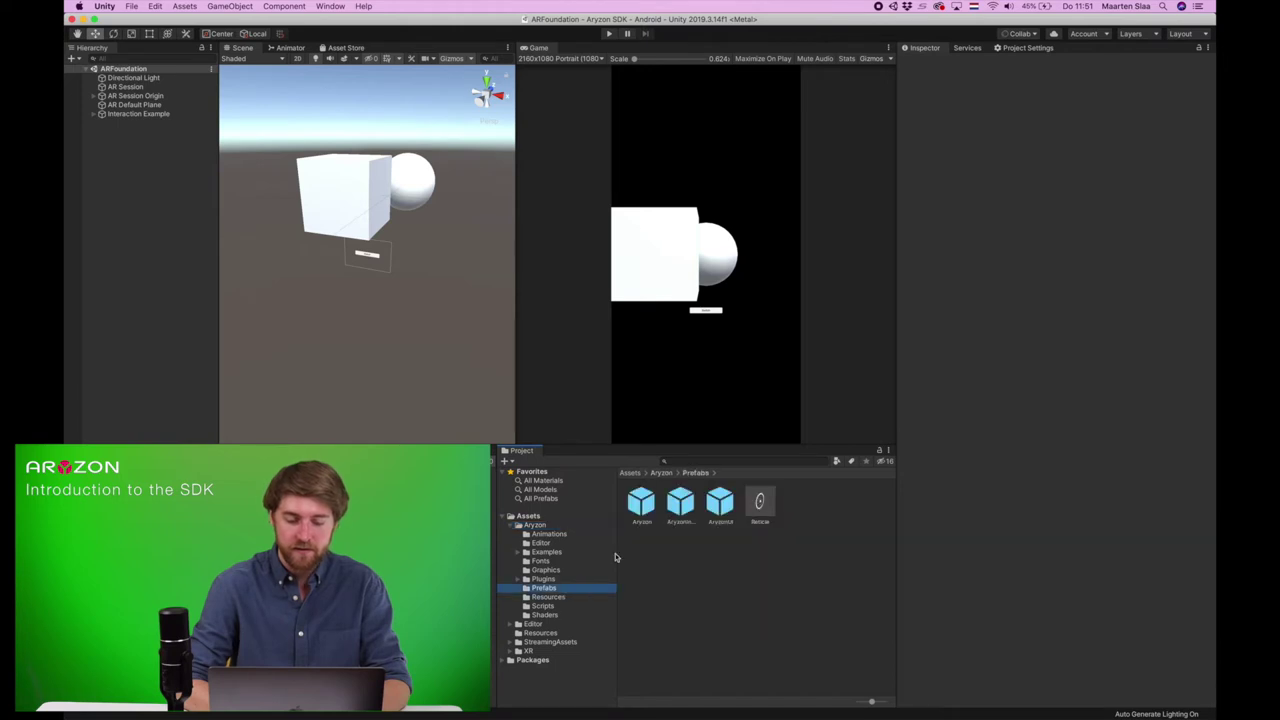
left_click(642, 503)
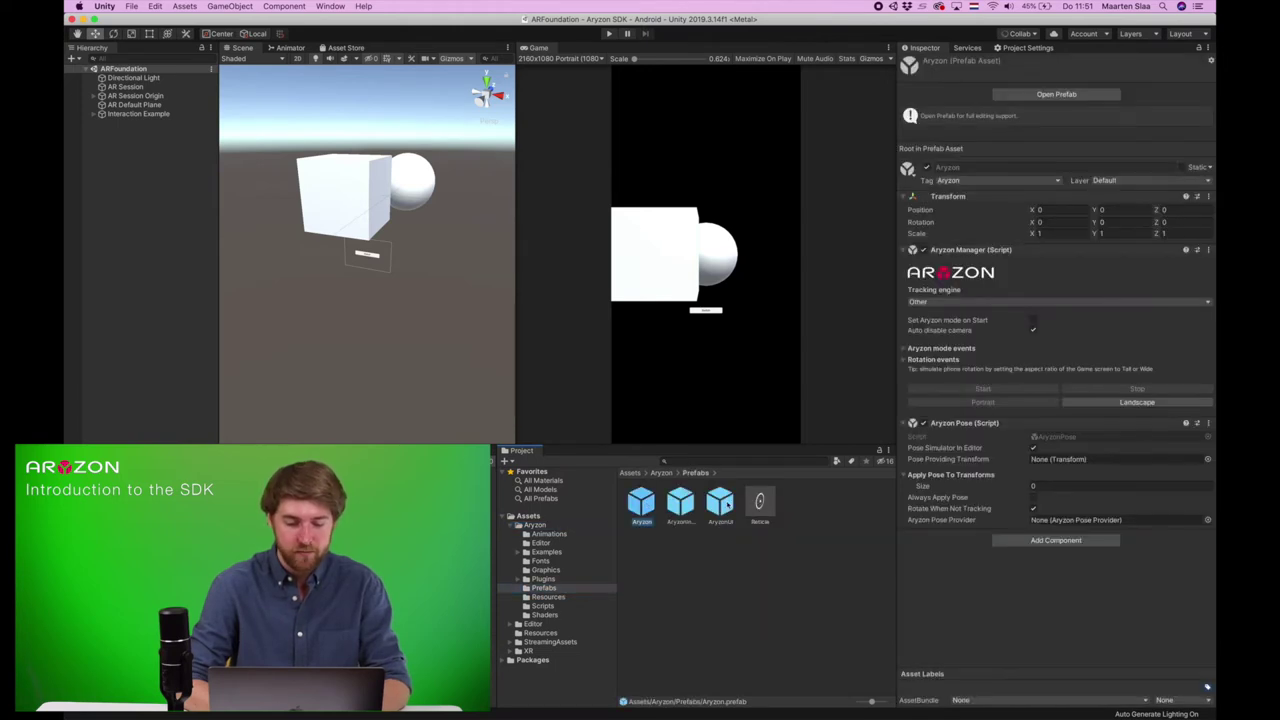
left_click(731, 505, "shift")
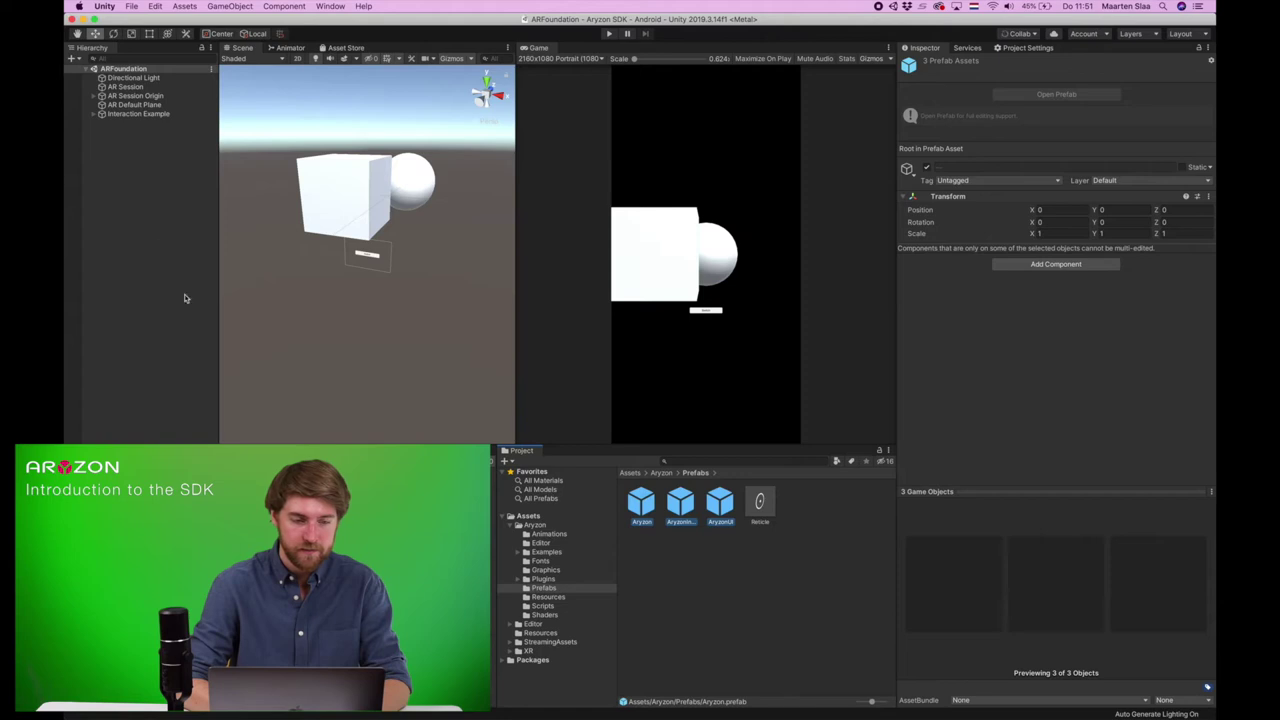
left_click_drag(120, 235, 123, 236)
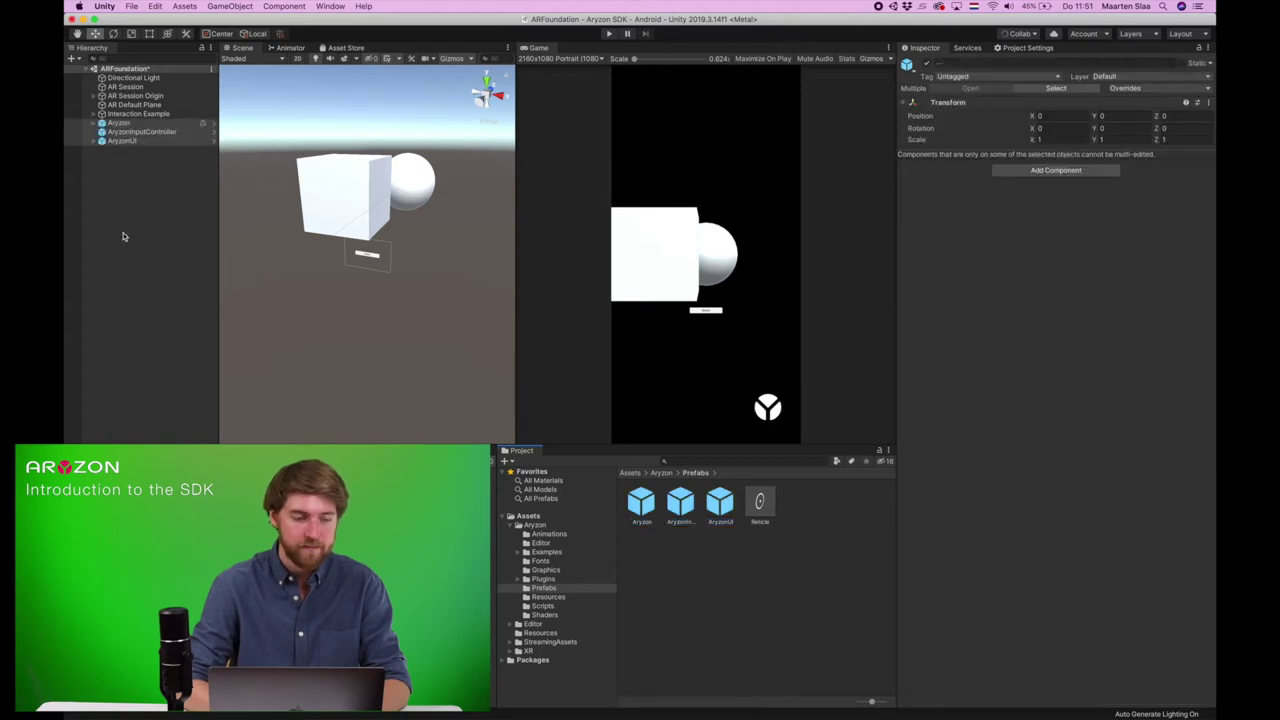
- Select Aryzon and set its Aryzon Manager tracking engine to AR Foundation
left_click(153, 124)
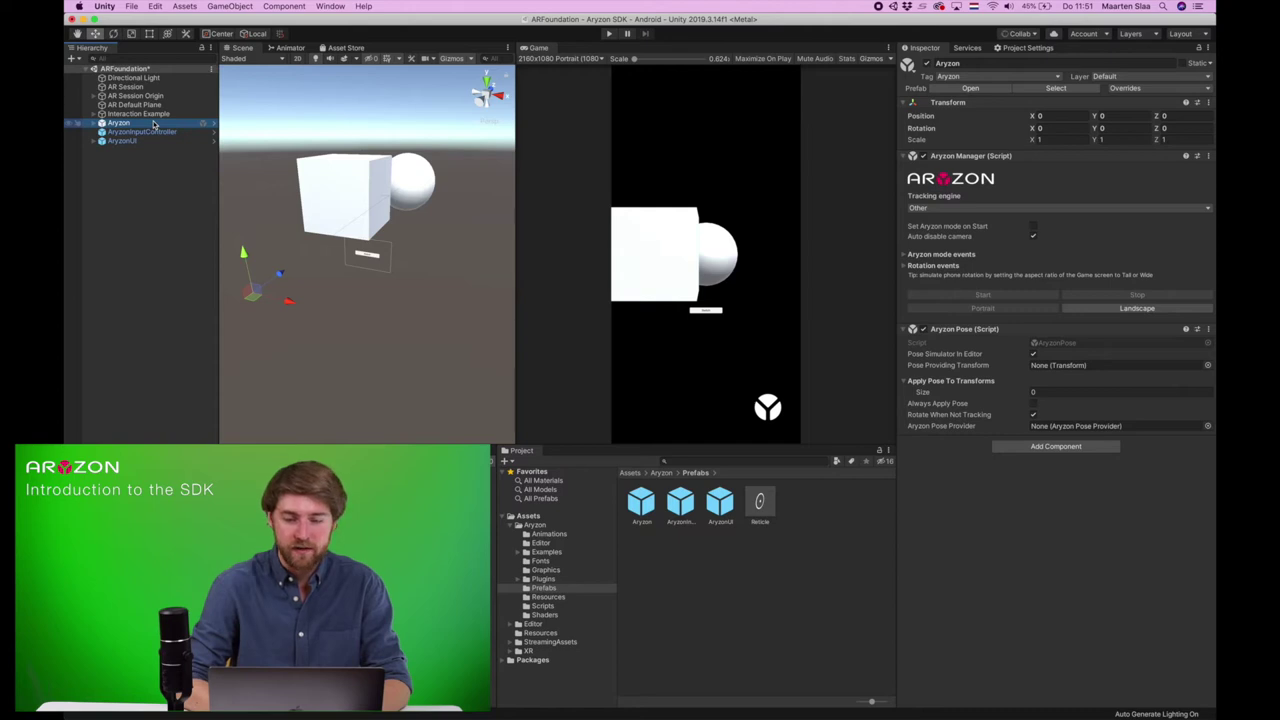
left_click(933, 208)
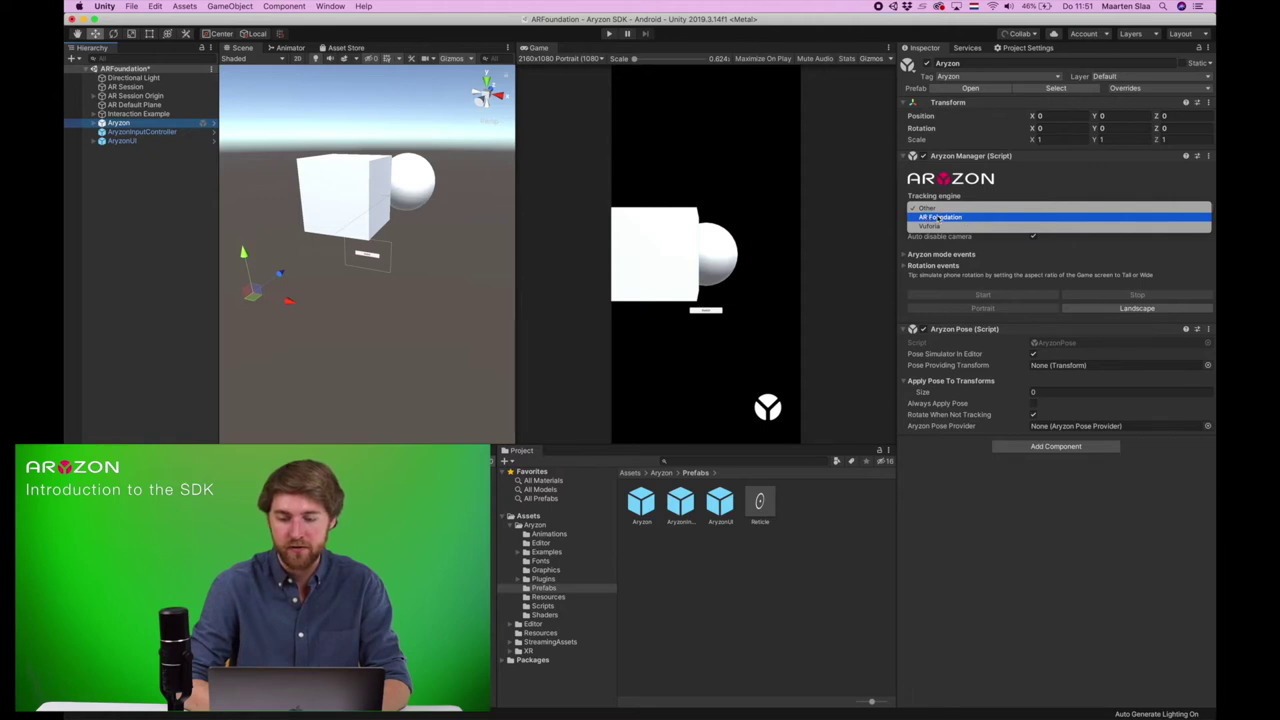
left_click(938, 217)
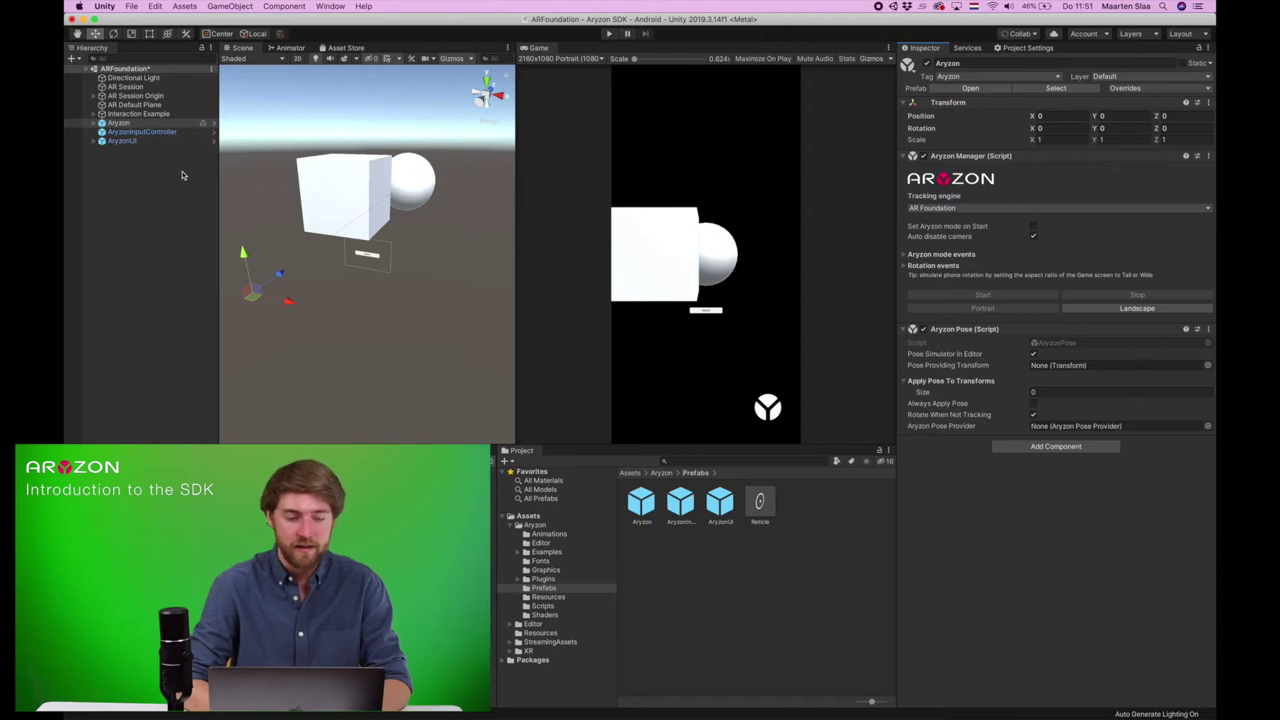
left_click(609, 34)
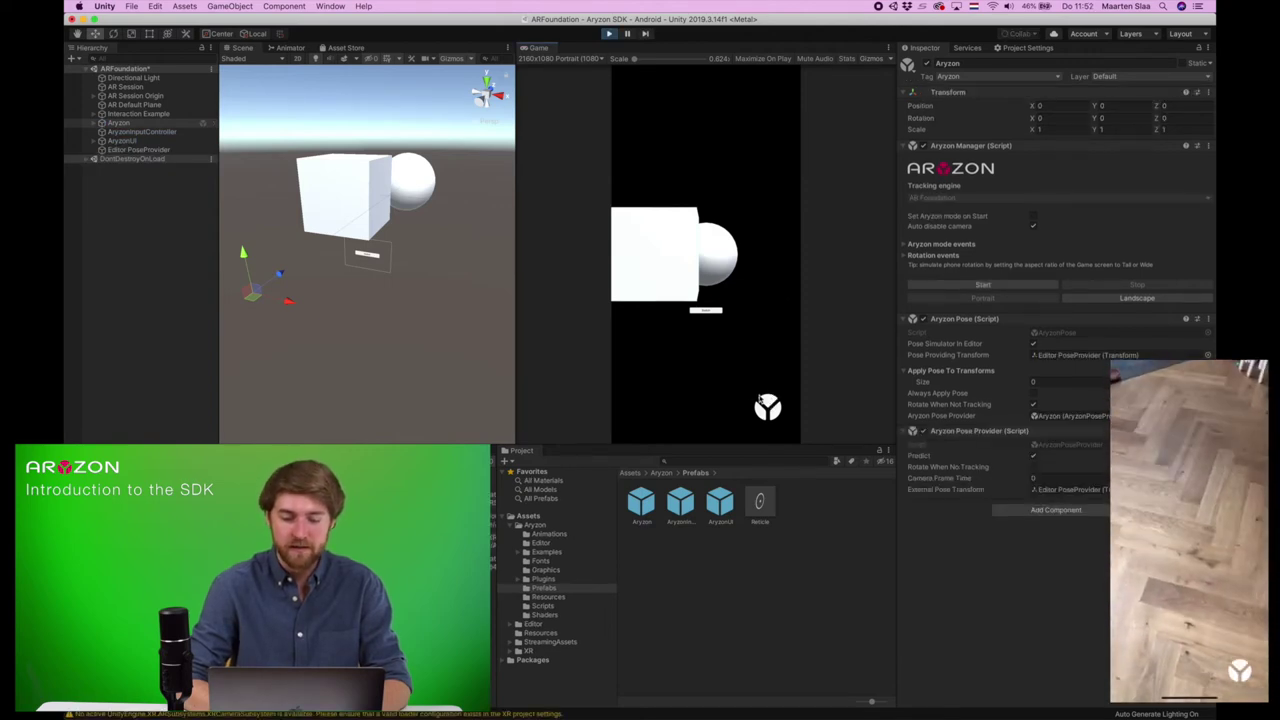
left_click(168, 141)
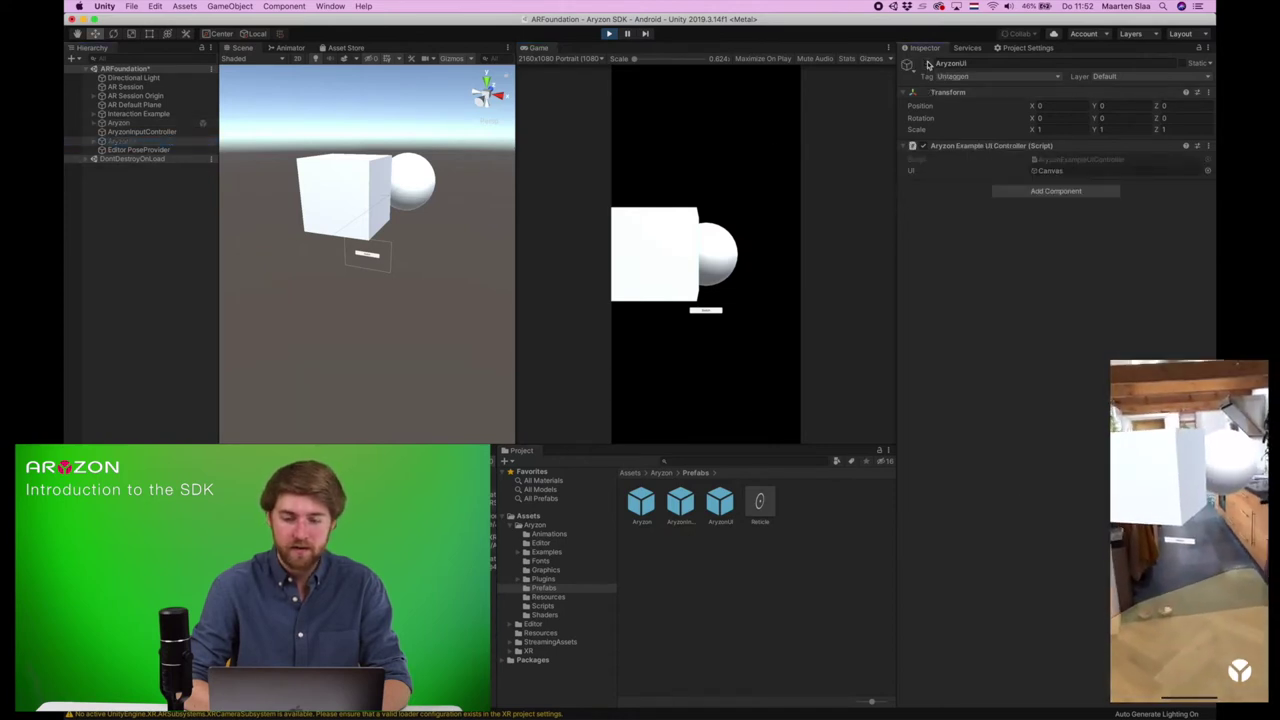
left_click(768, 408)
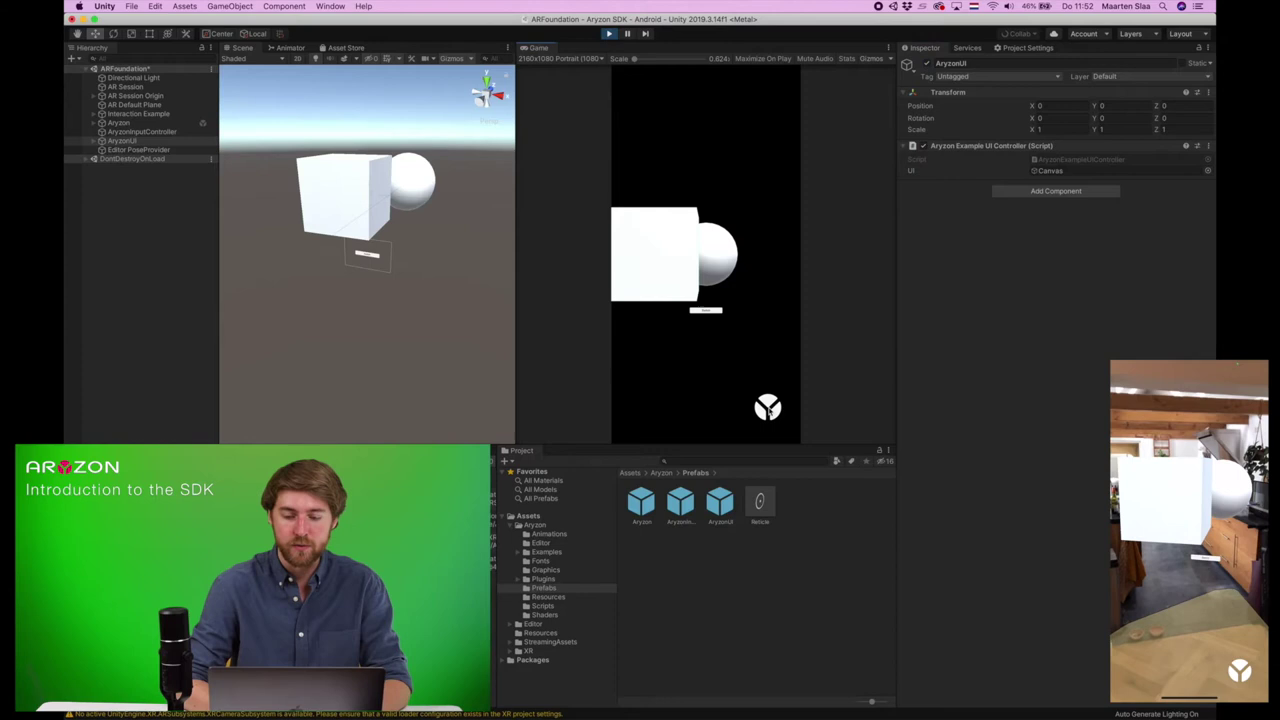
left_click(768, 408)
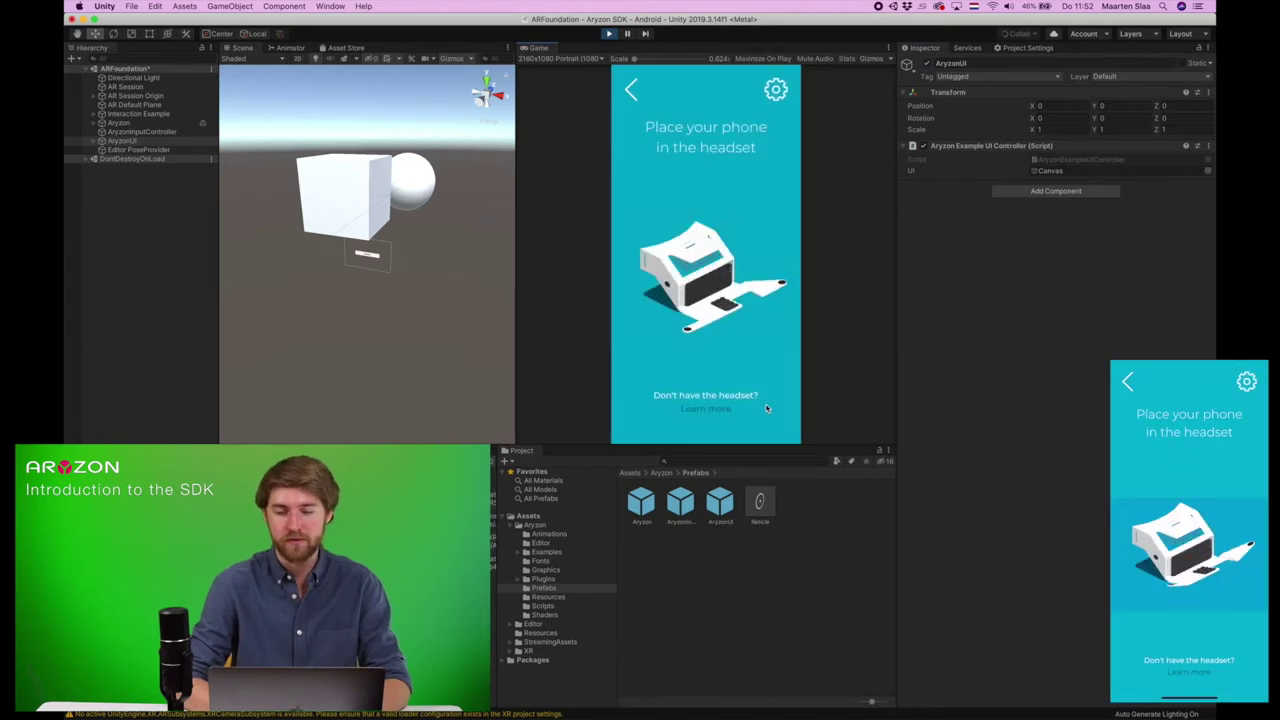
left_click(139, 123)
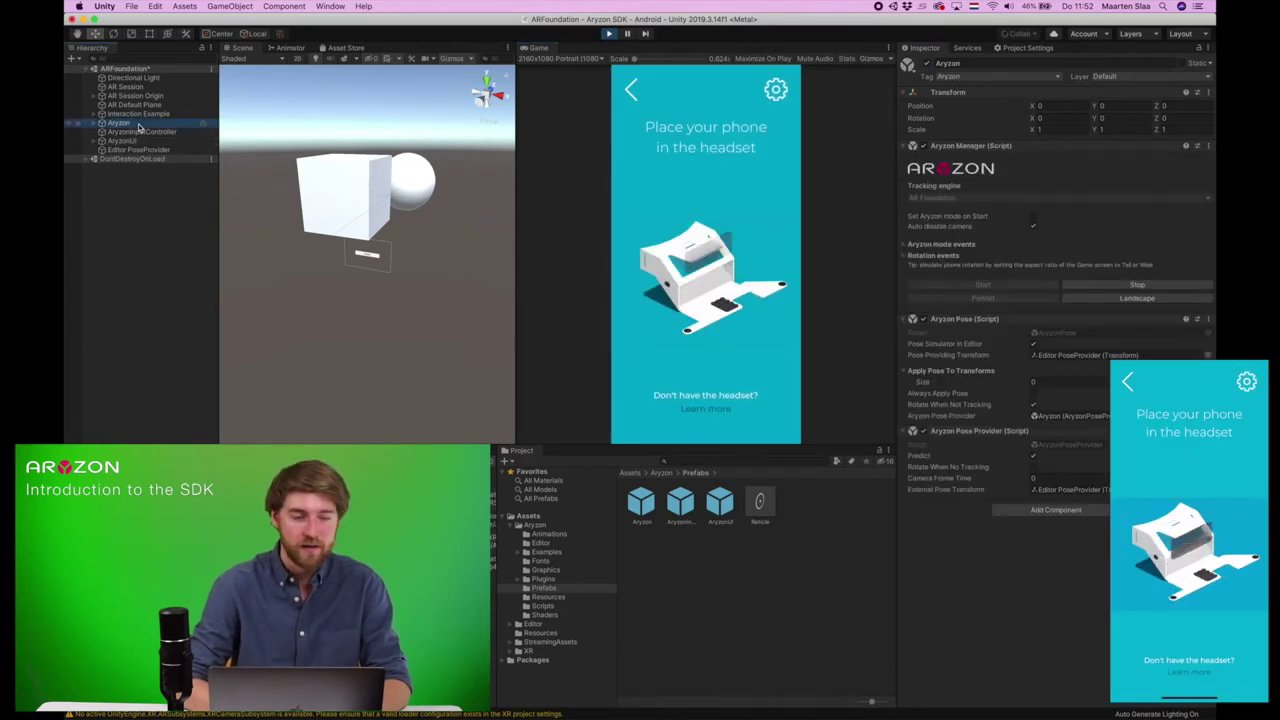
left_click(1098, 297)
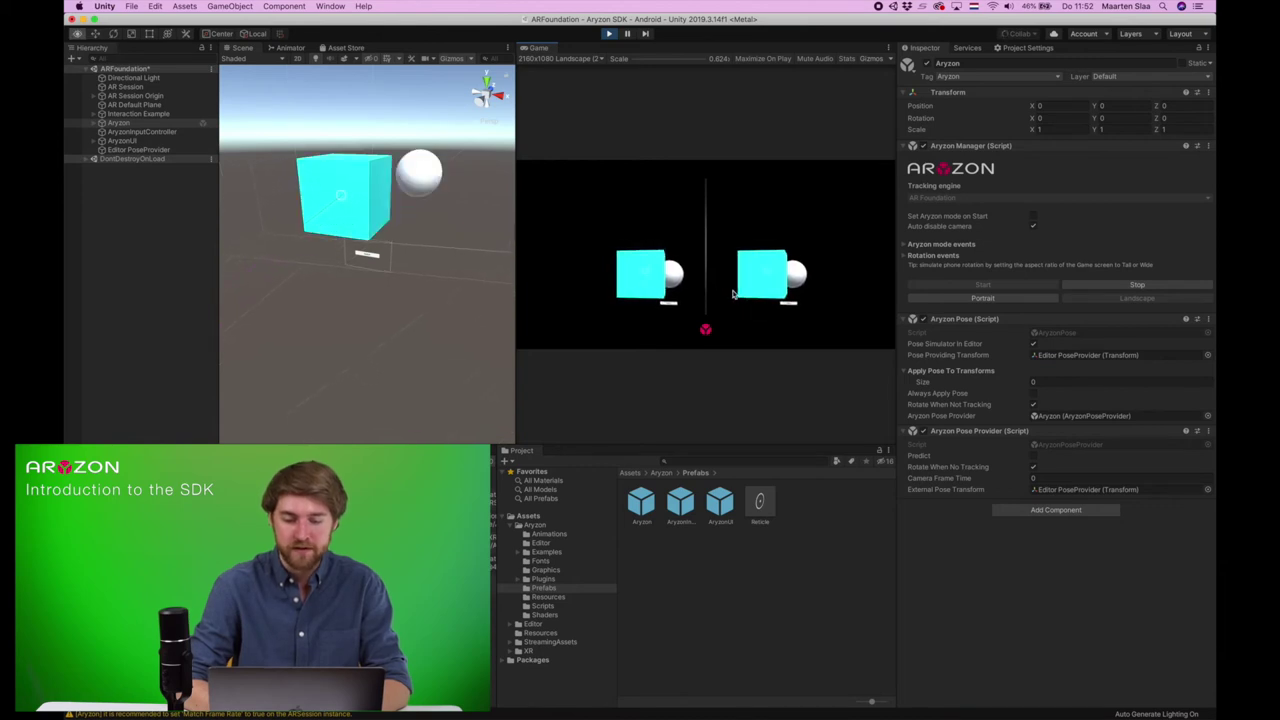
key("super+p")
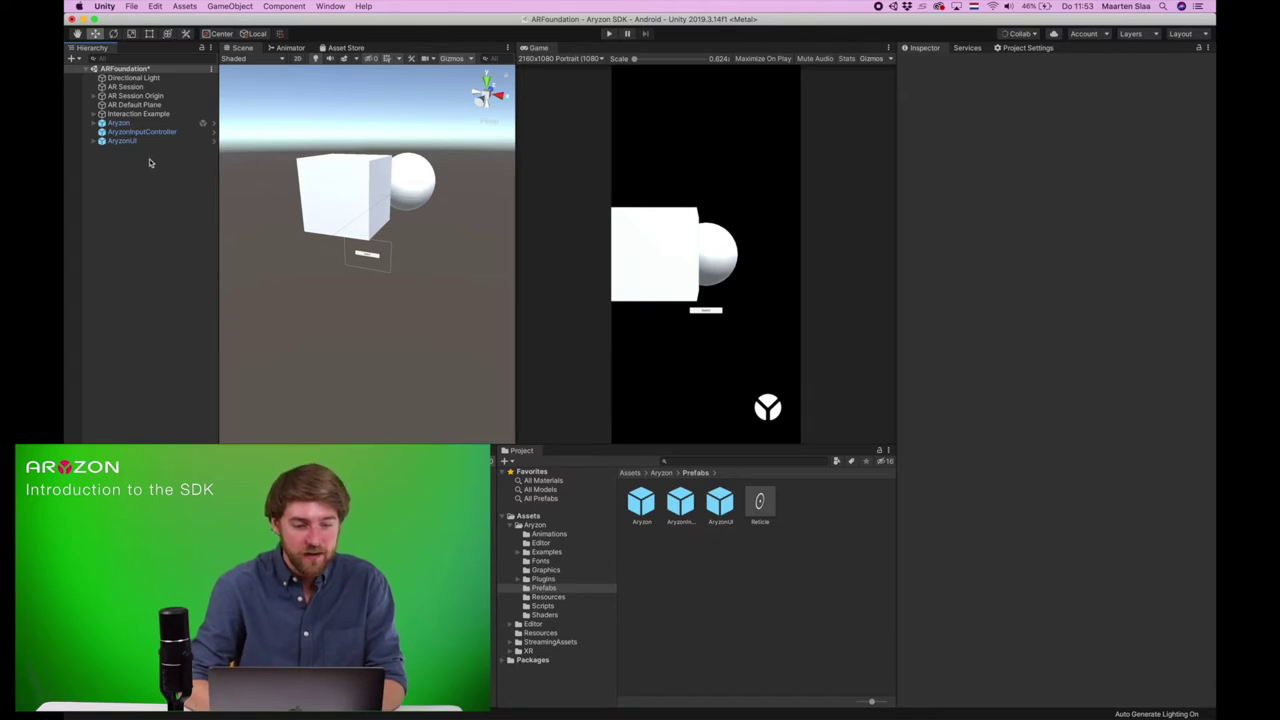
- Check the AryzonInputController reticle settings, then expand Interaction Example and its Canvas
left_click(185, 133)
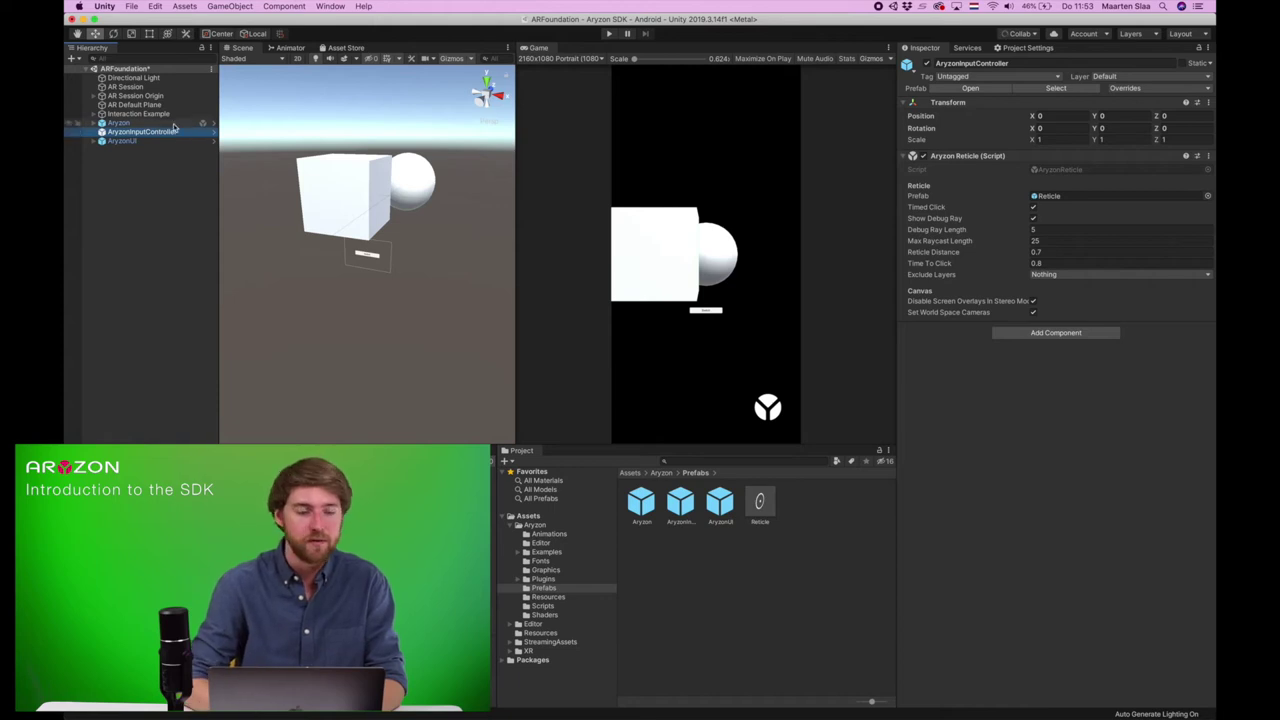
left_click(177, 114)
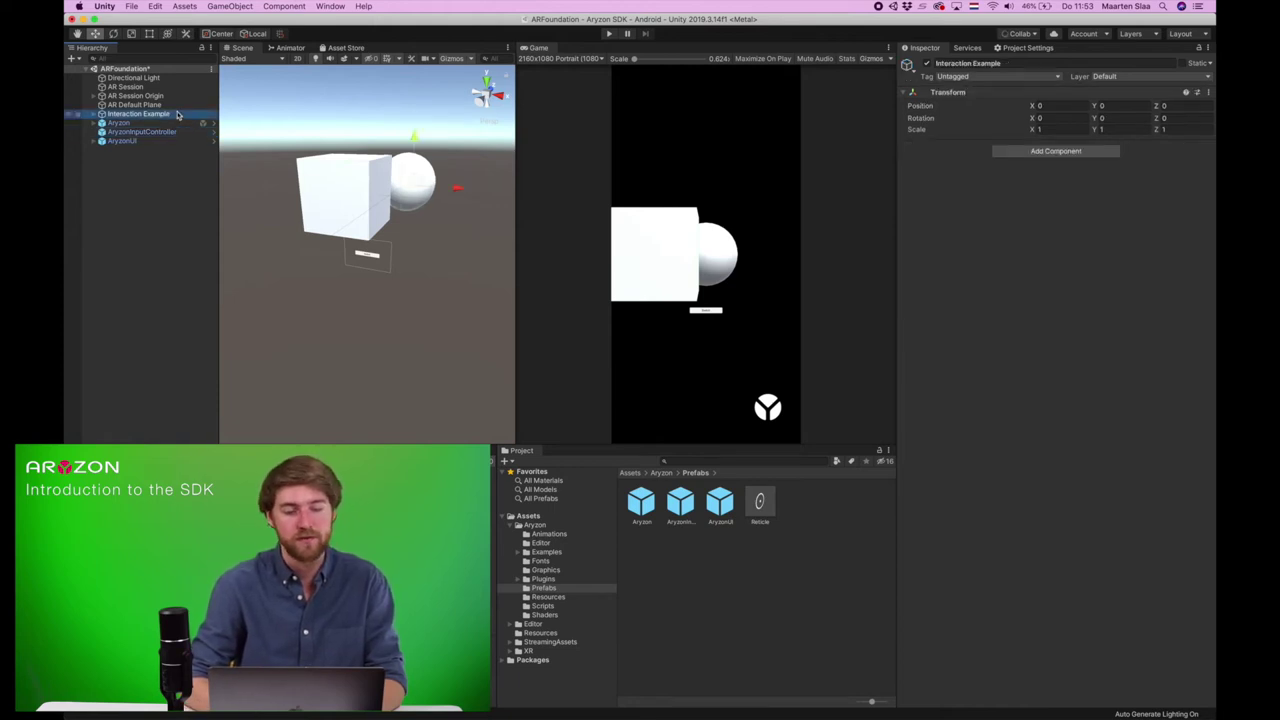
key("Right")
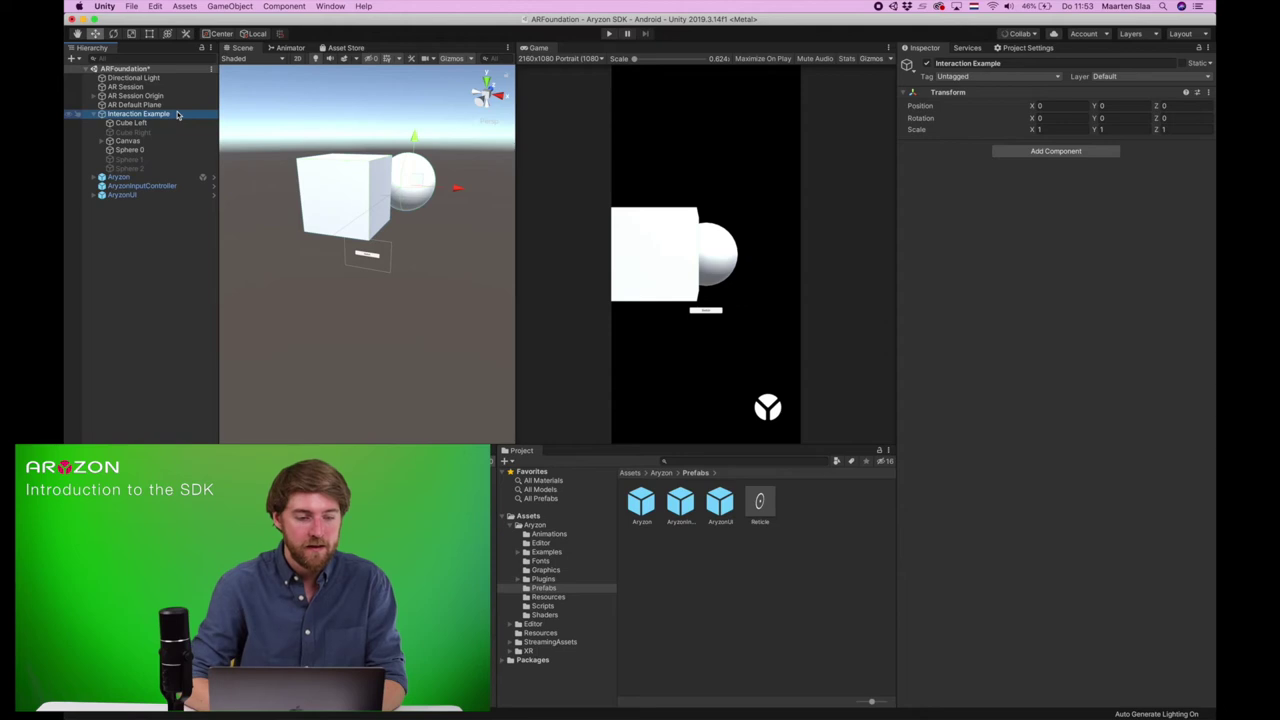
left_click(169, 141)
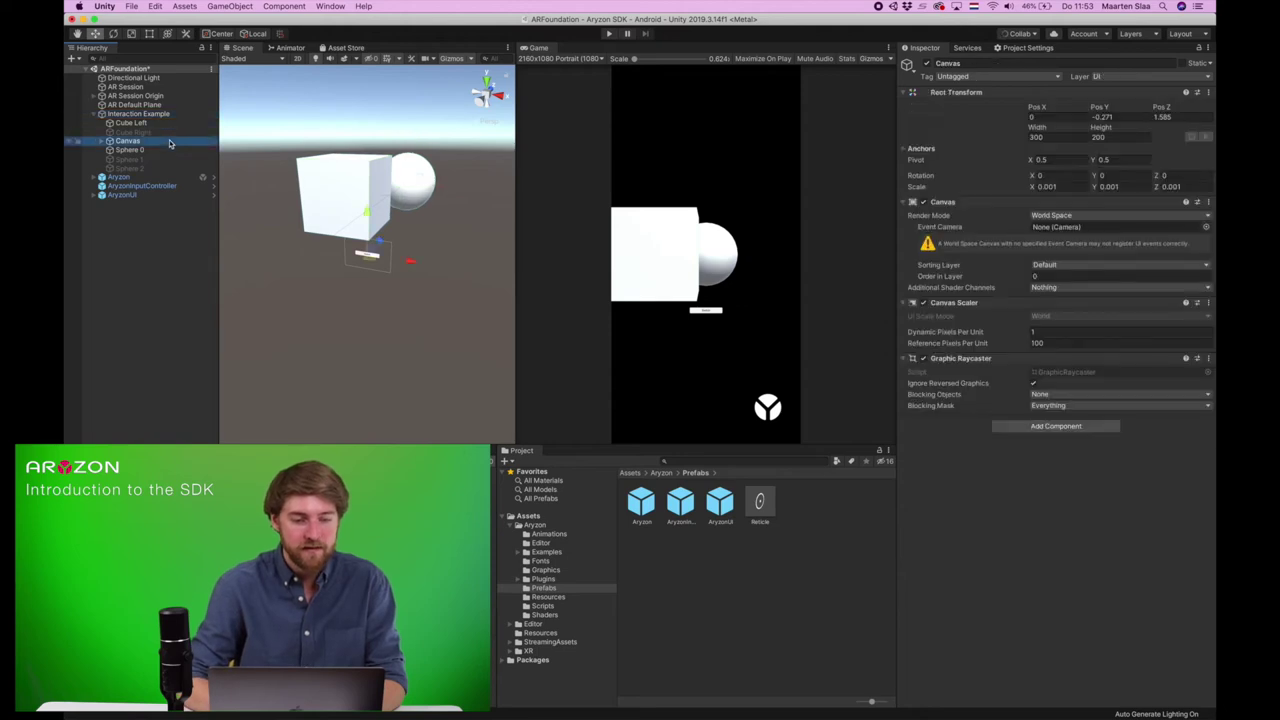
key("Right")
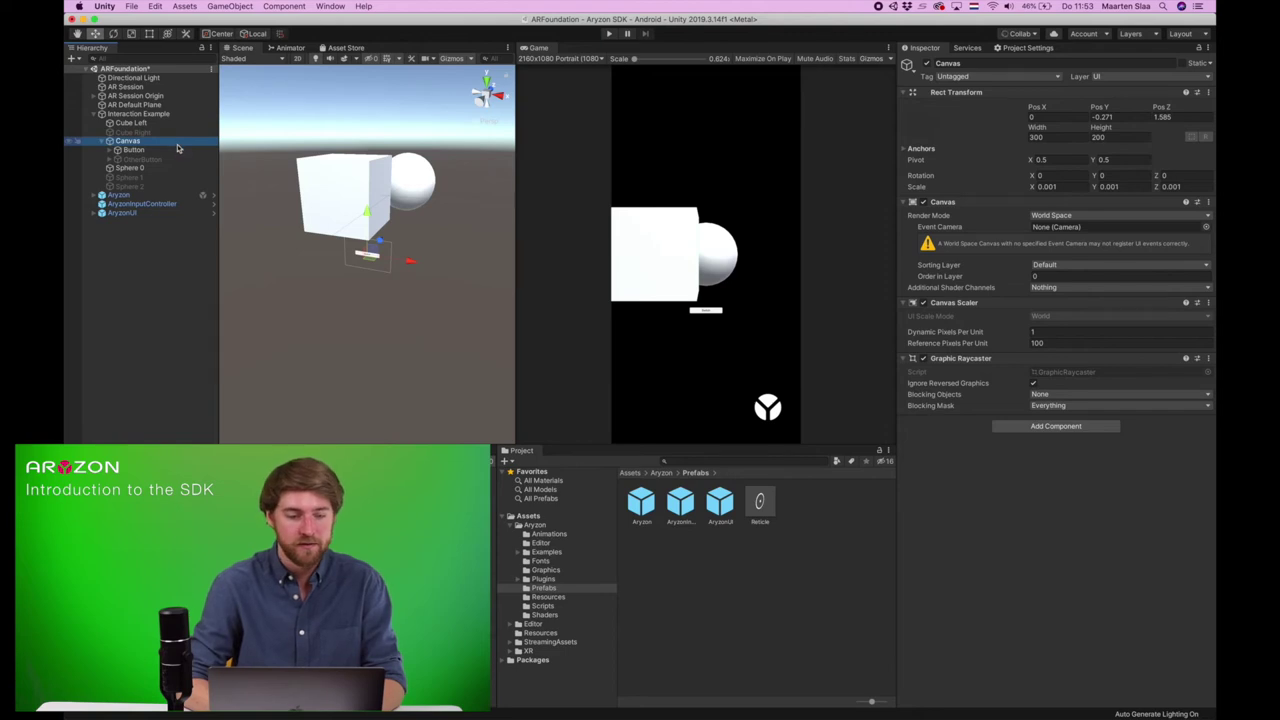
- Review the Button's settings, then select the Canvas and collapse its children
left_click(178, 149)
scroll(957, 326, "down", 3)
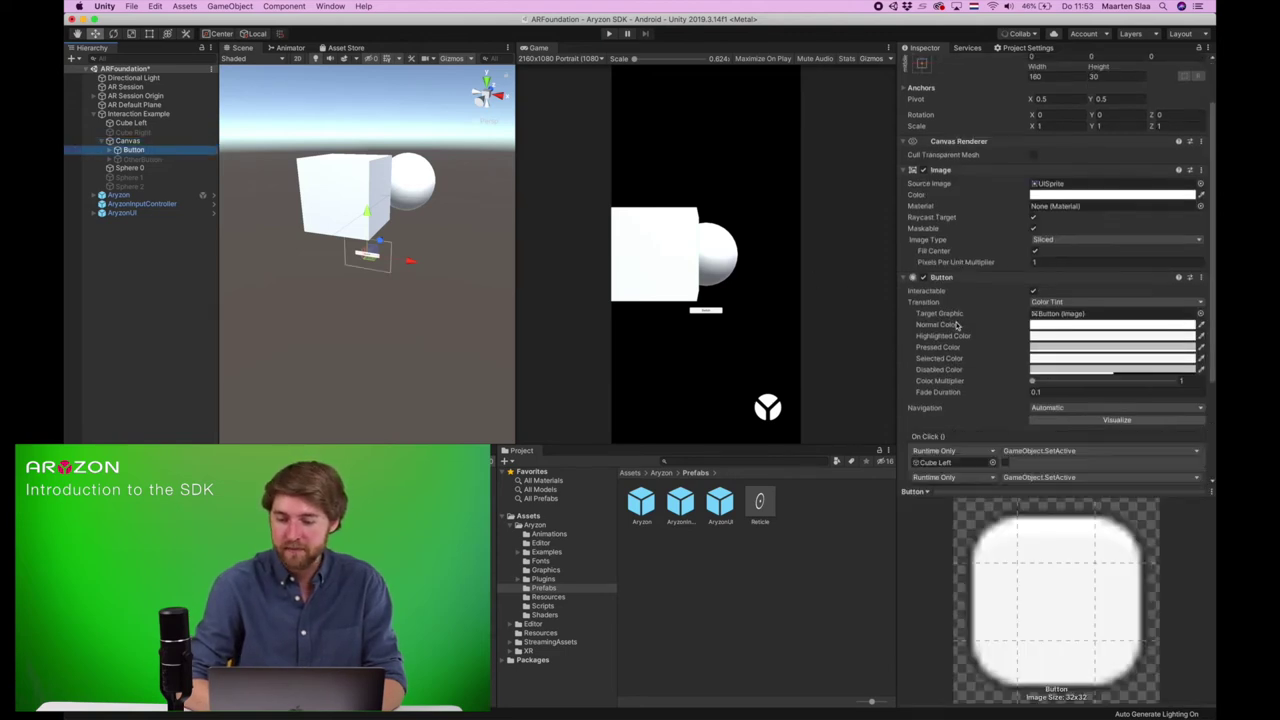
scroll(957, 326, "down", 3)
scroll(957, 325, "up", 5)
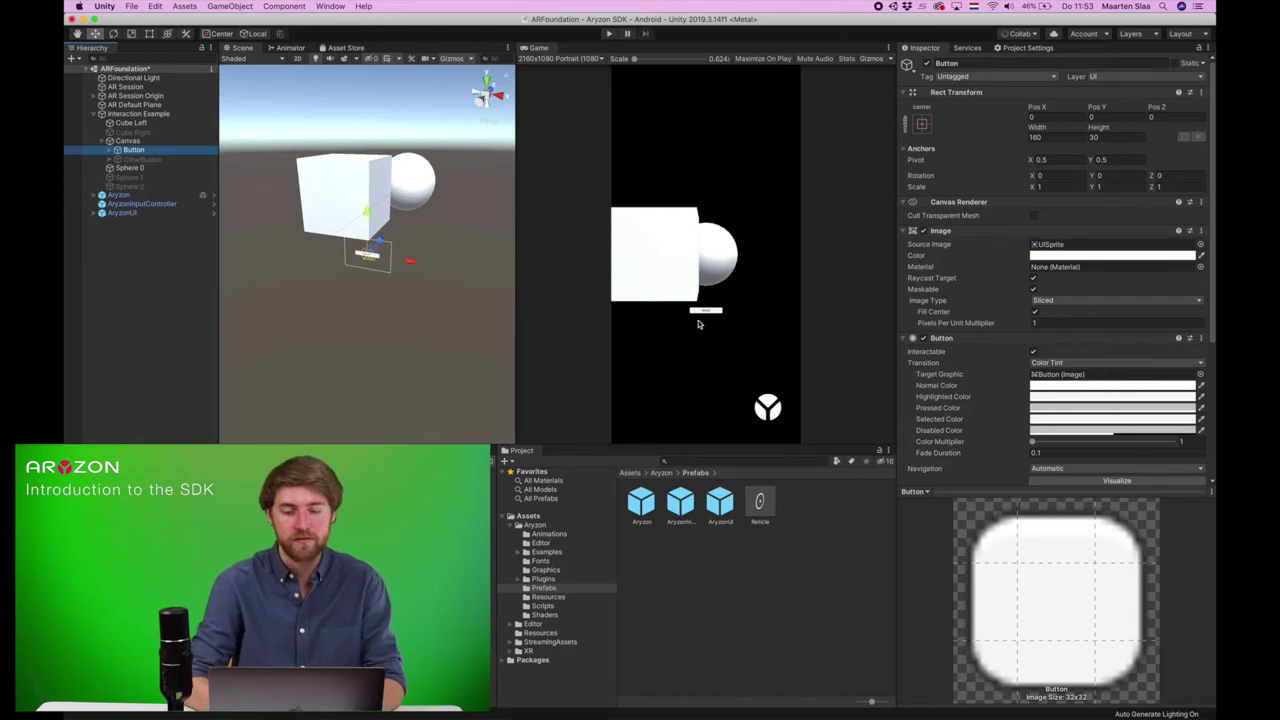
left_click(679, 381)
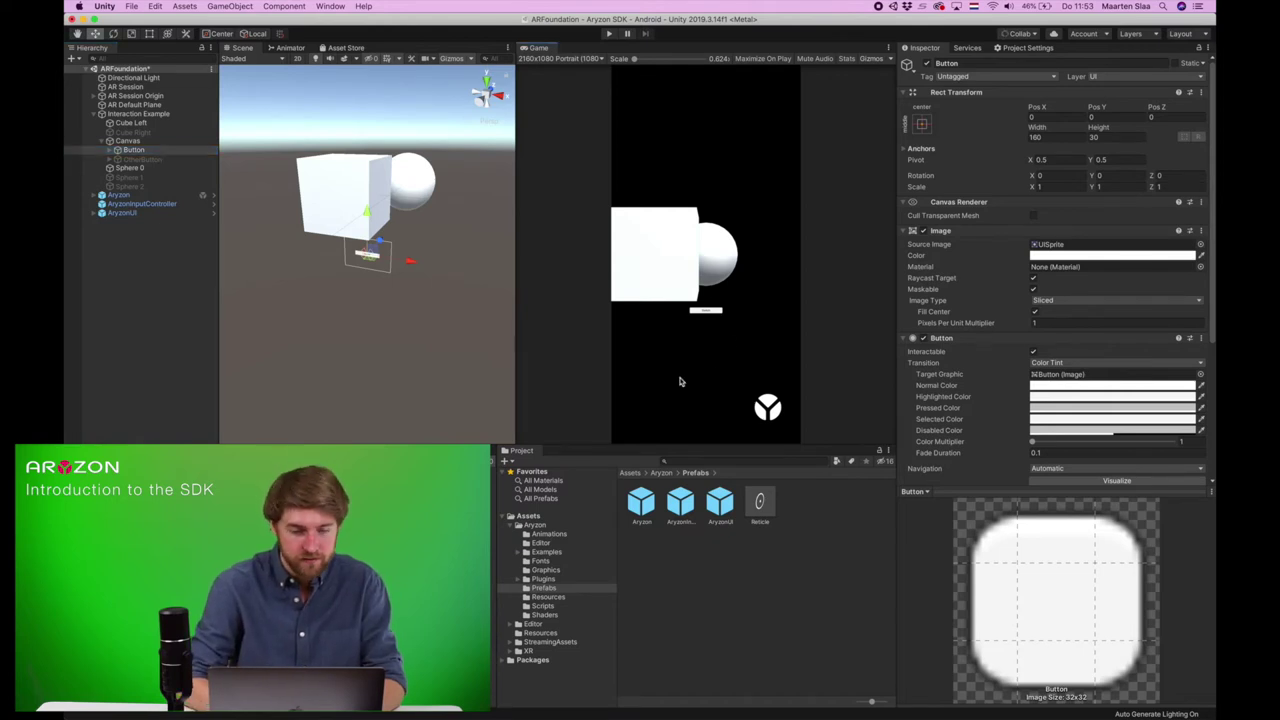
left_click(128, 141)
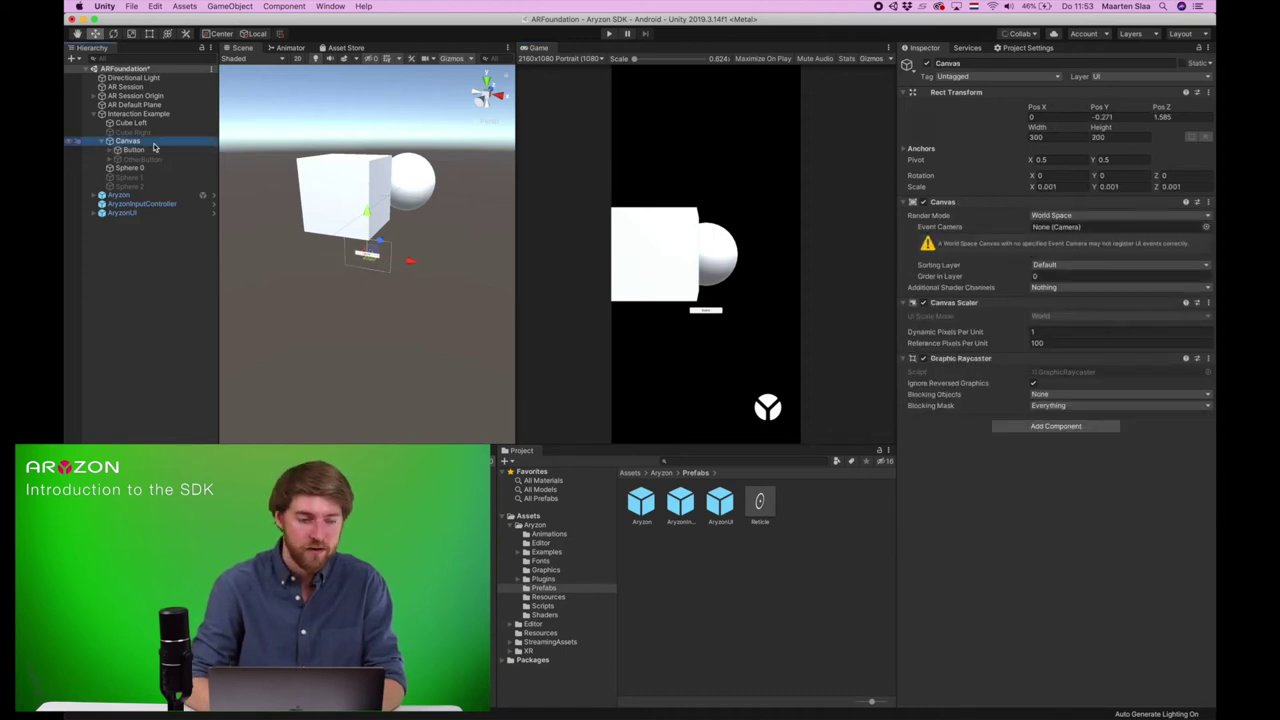
key("Left")
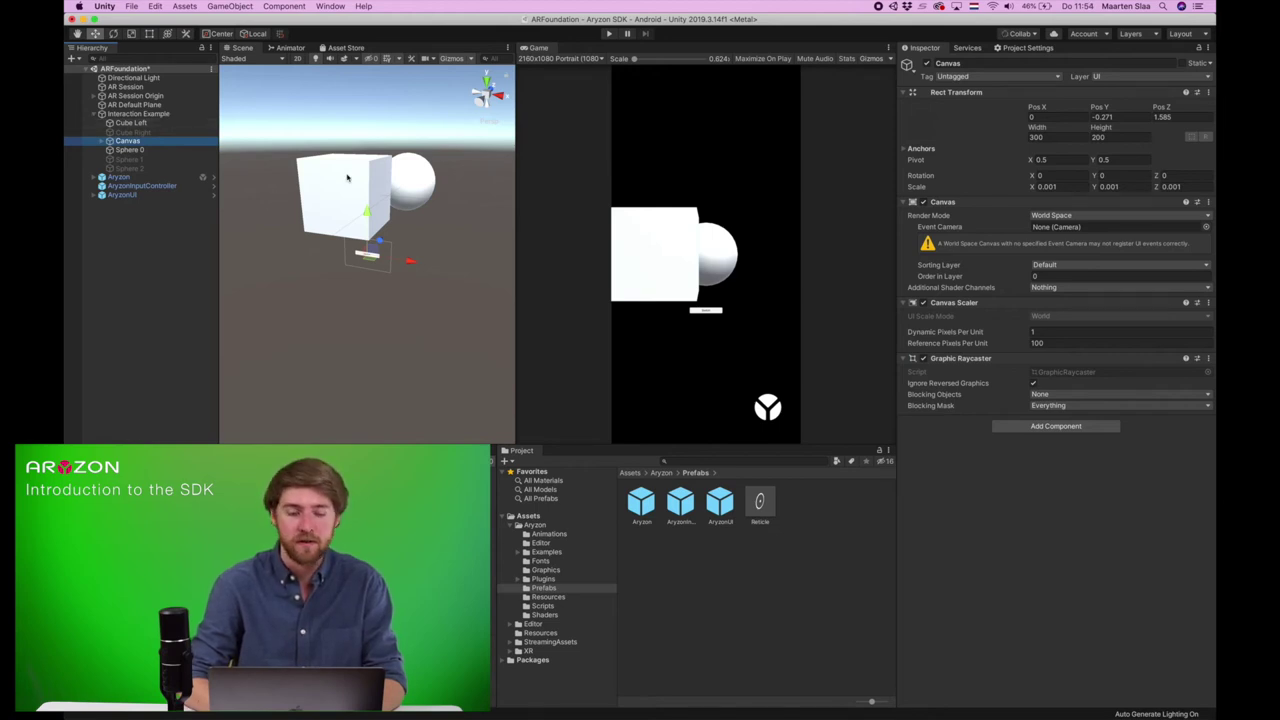
- Select Cube Left and scroll through its raycast event components
left_click(347, 177)
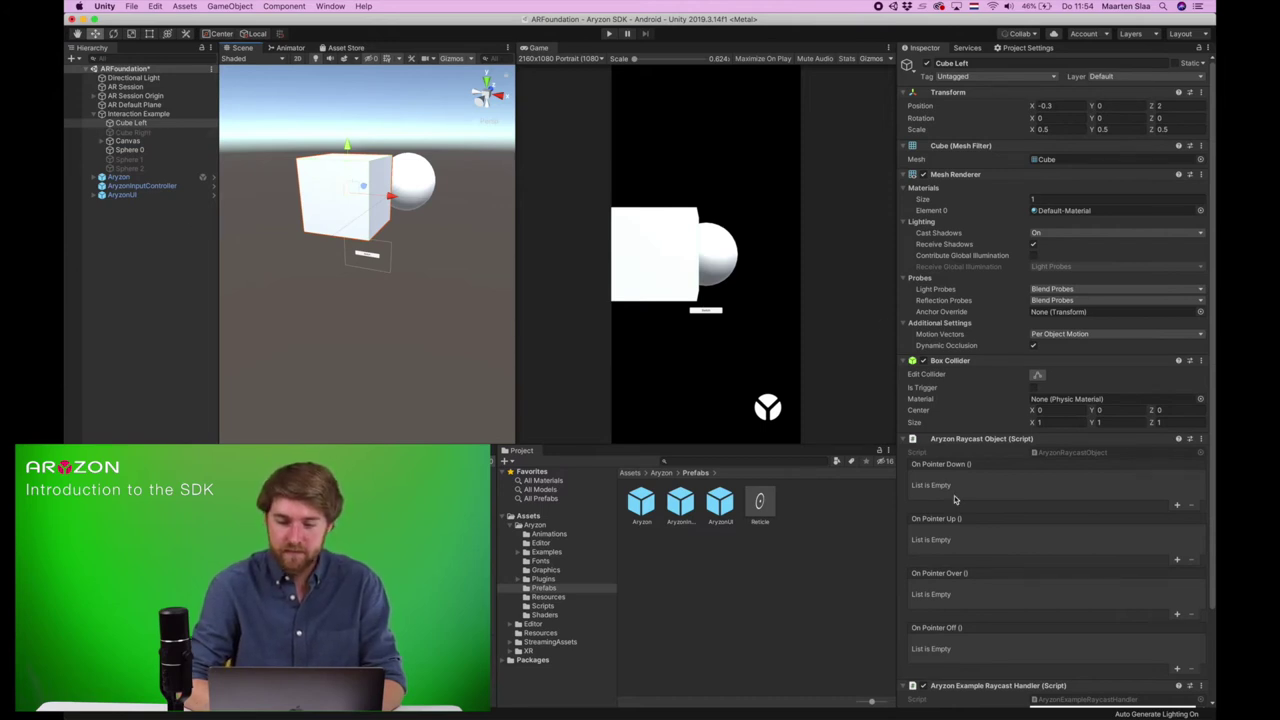
scroll(954, 499, "down", 3)
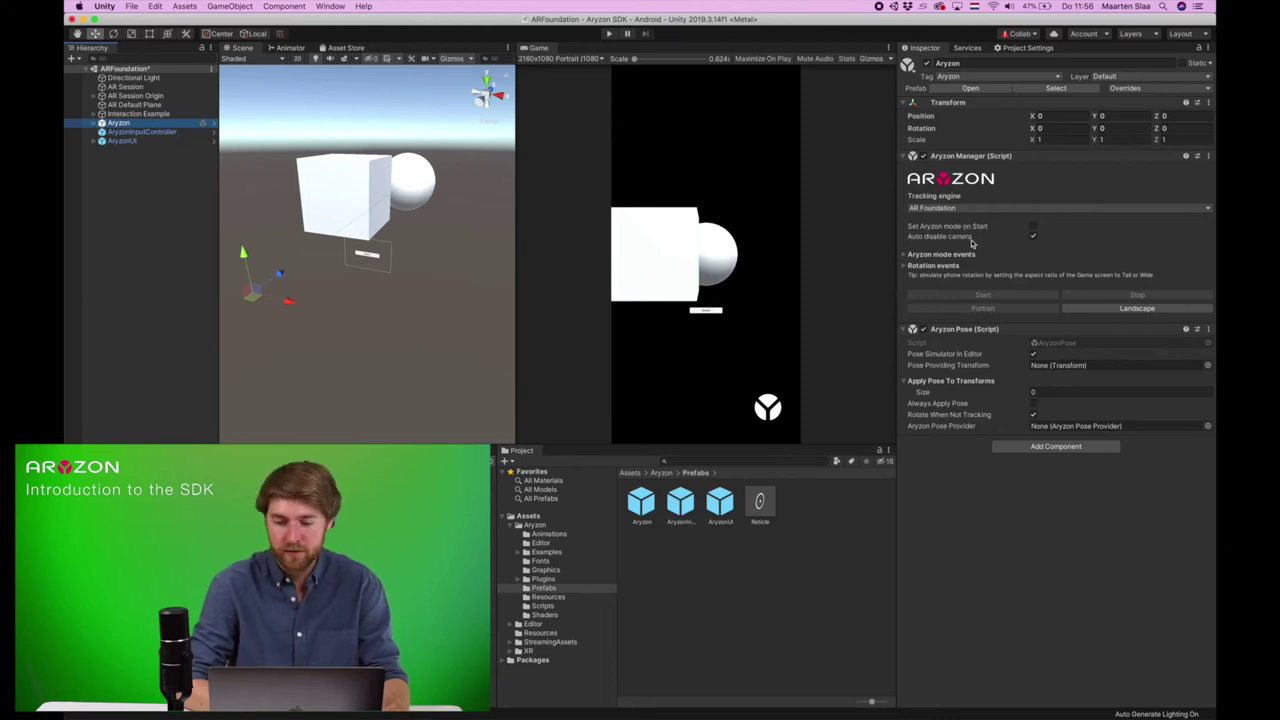
- Enable Pose Simulator In Editor on the Aryzon Pose component
mouse_move(983, 243)
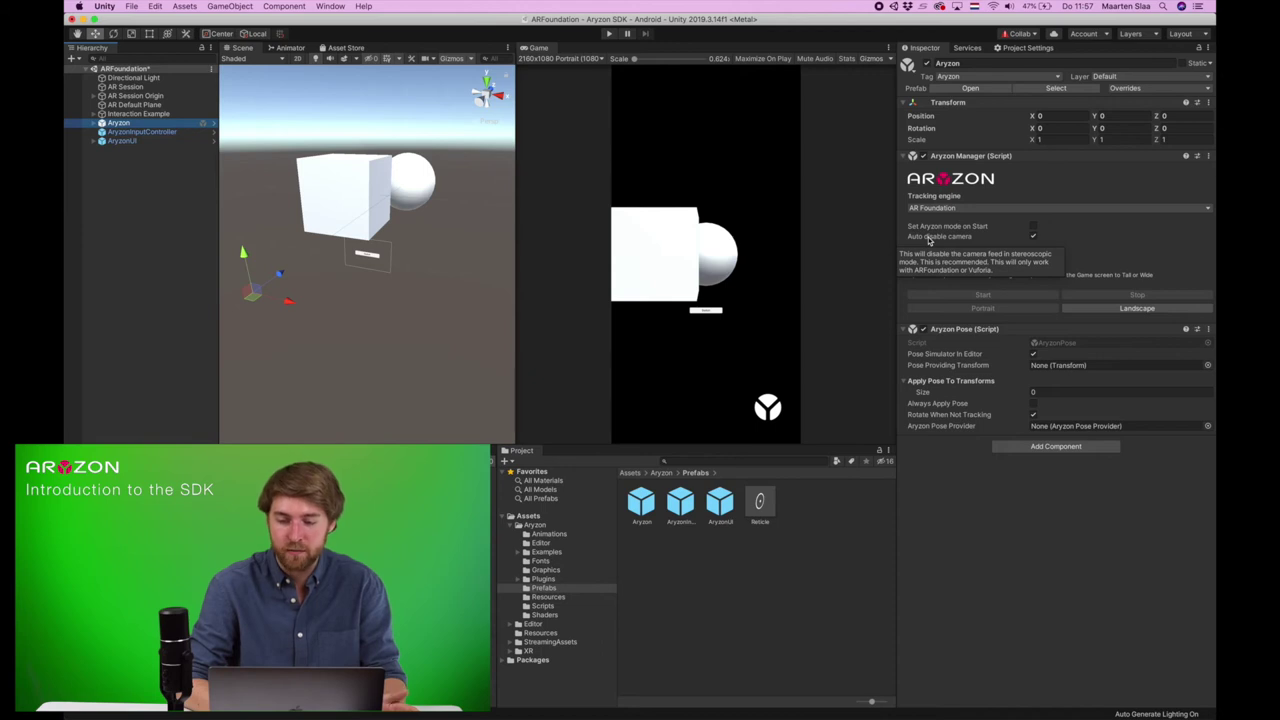
left_click(956, 597)
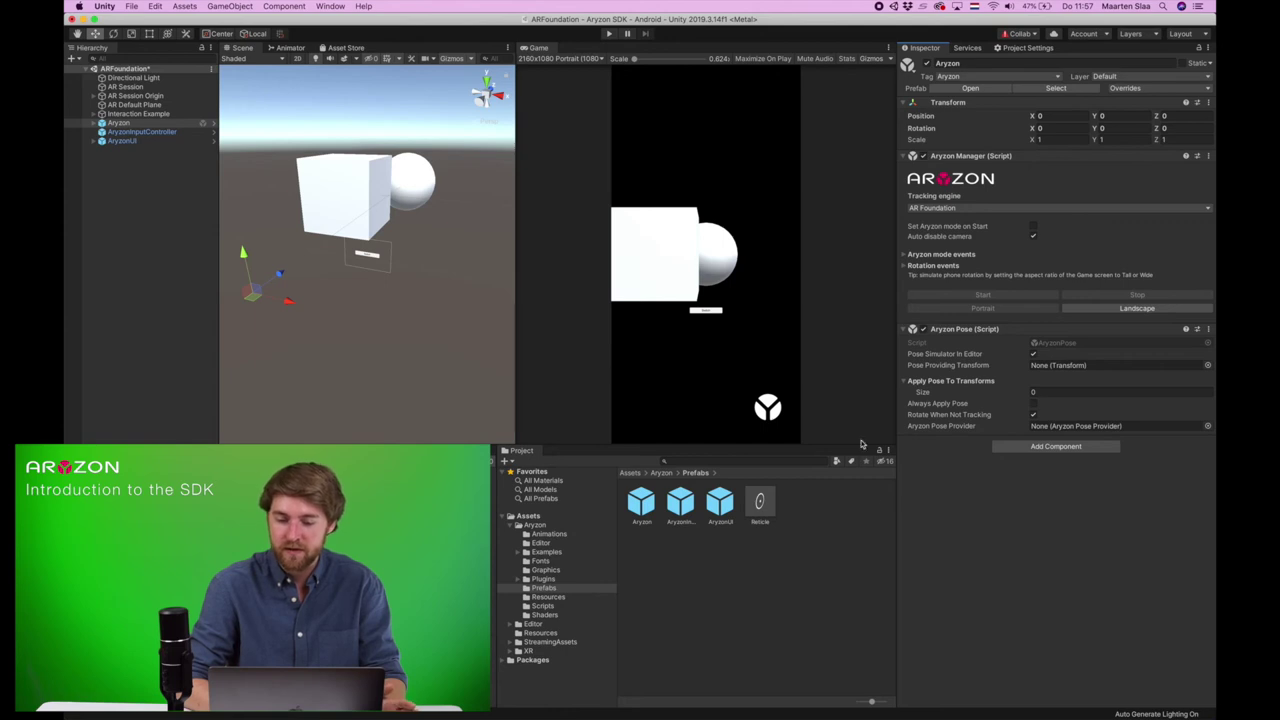
left_click(1033, 354)
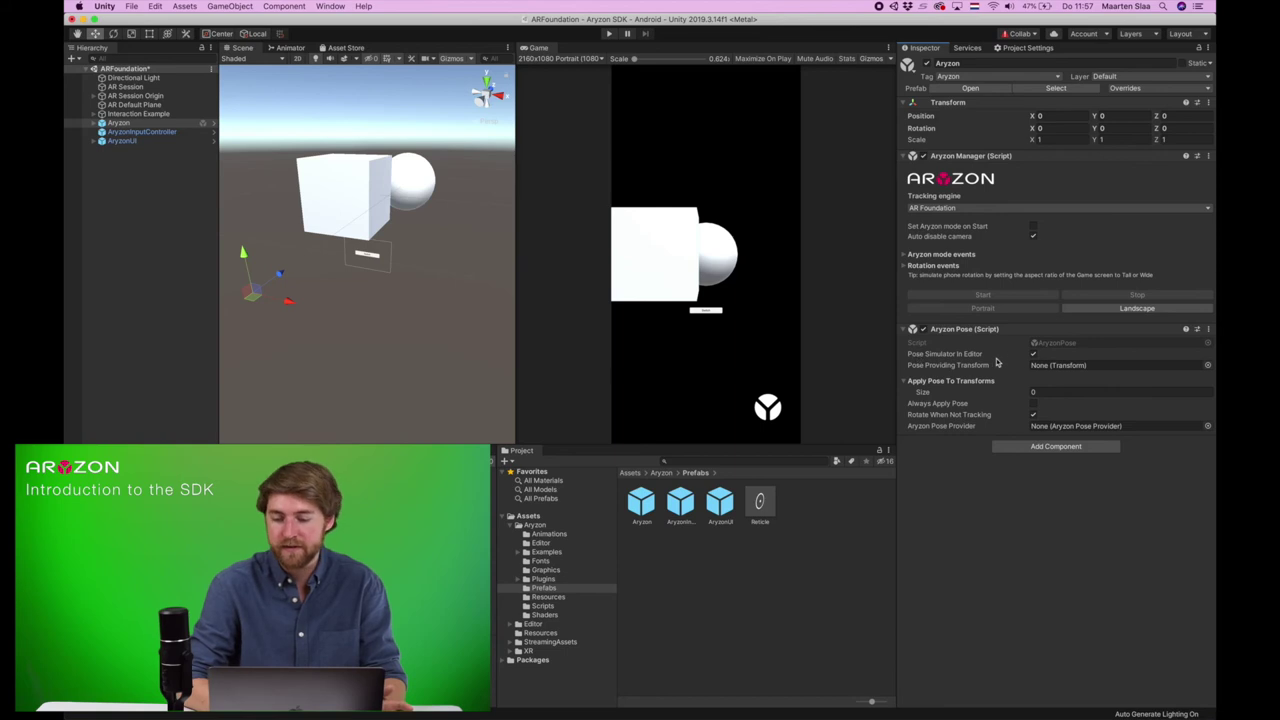
left_click(609, 33)
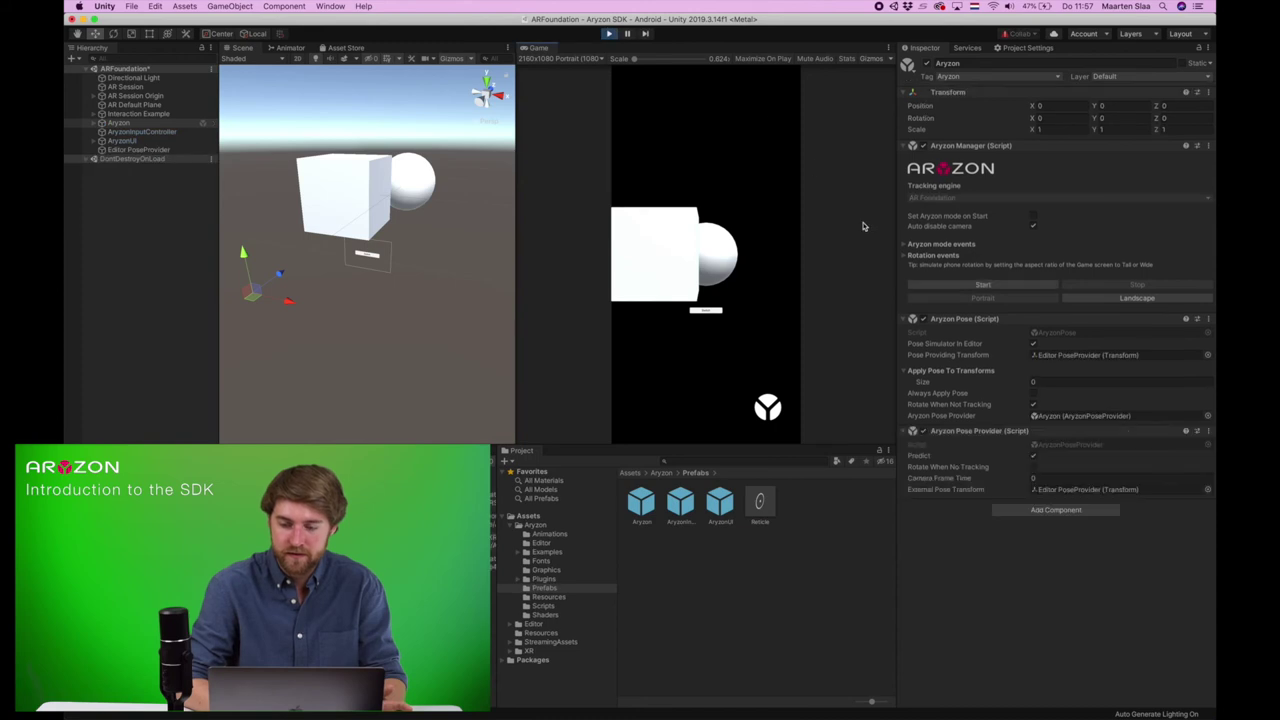
left_click(983, 284)
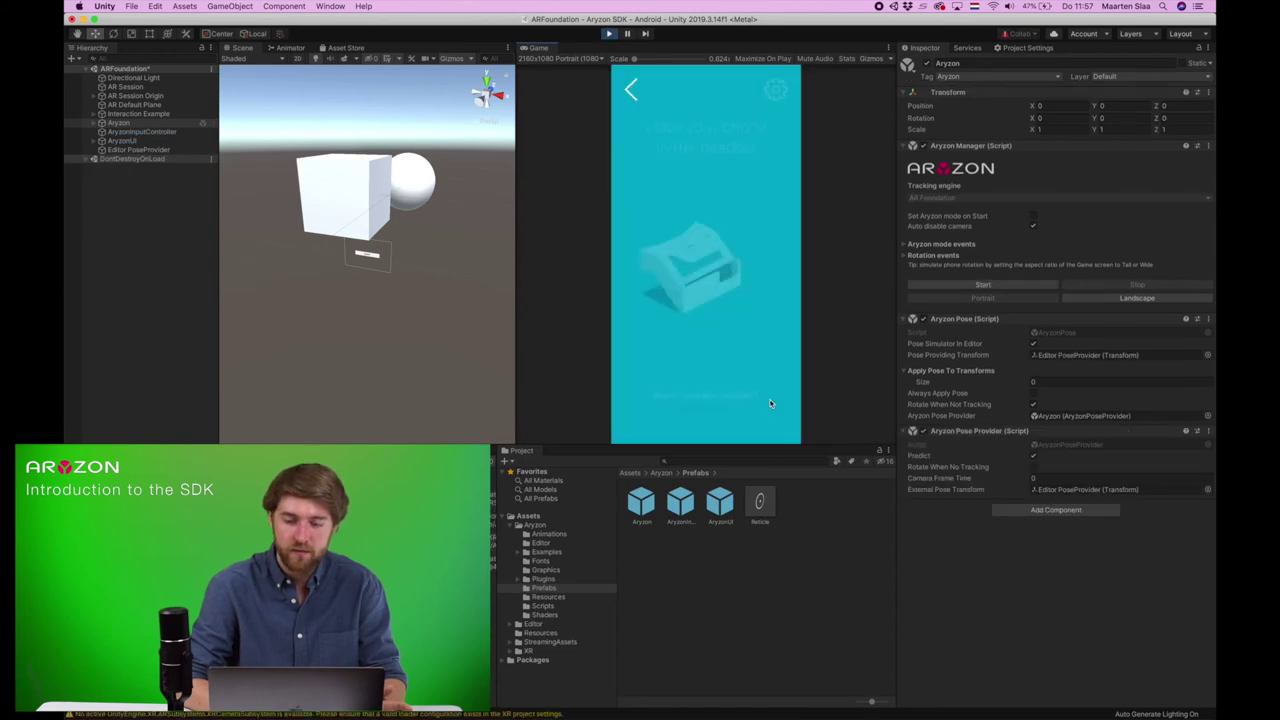
left_click(1089, 297)
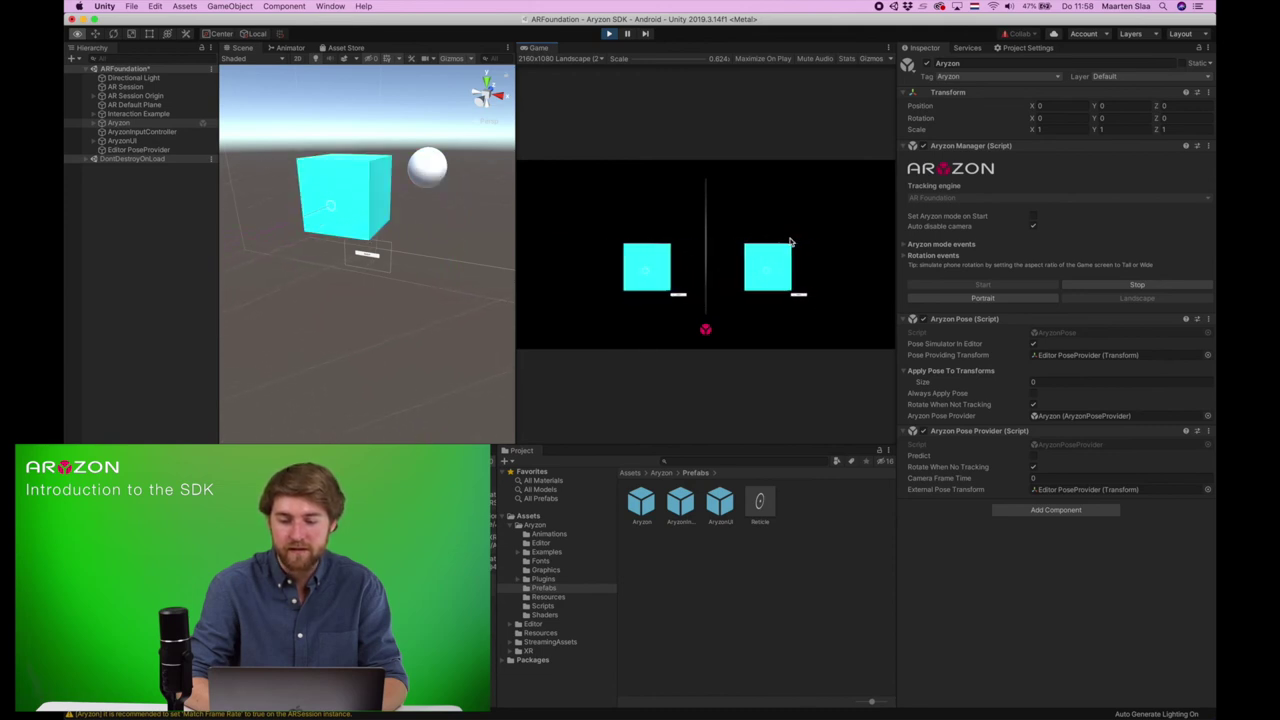
key("w")
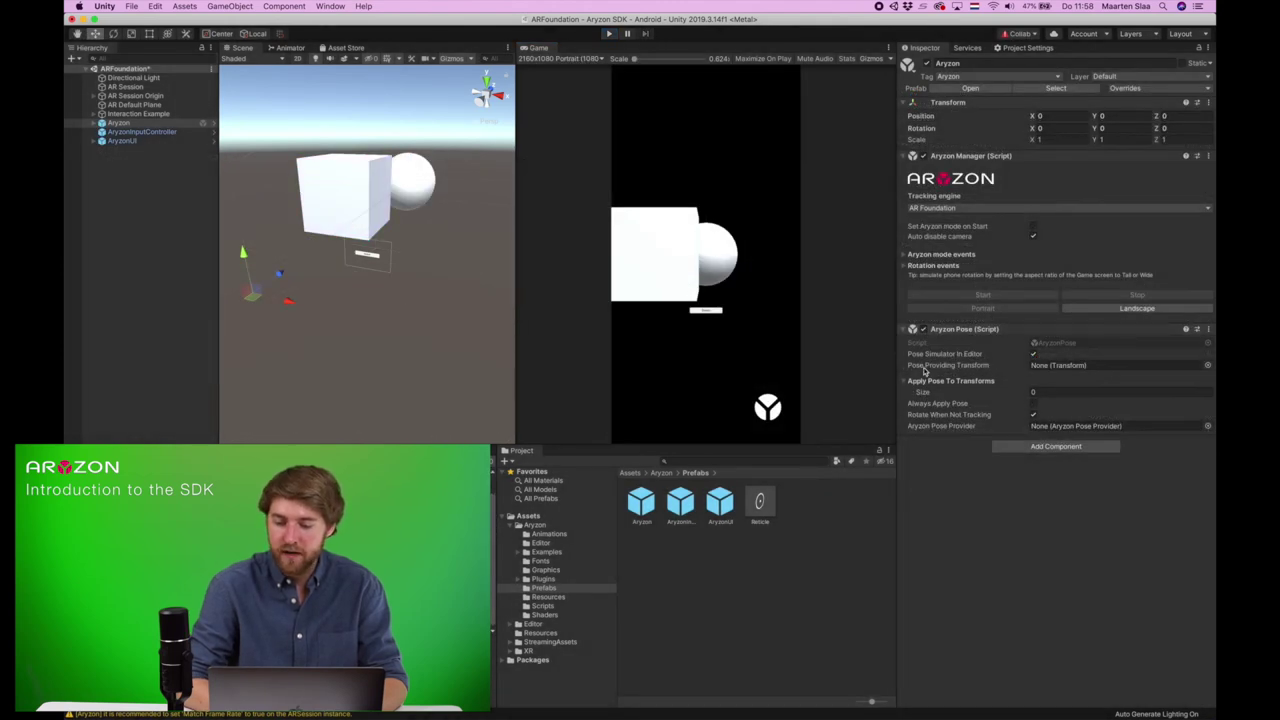
left_click(931, 210)
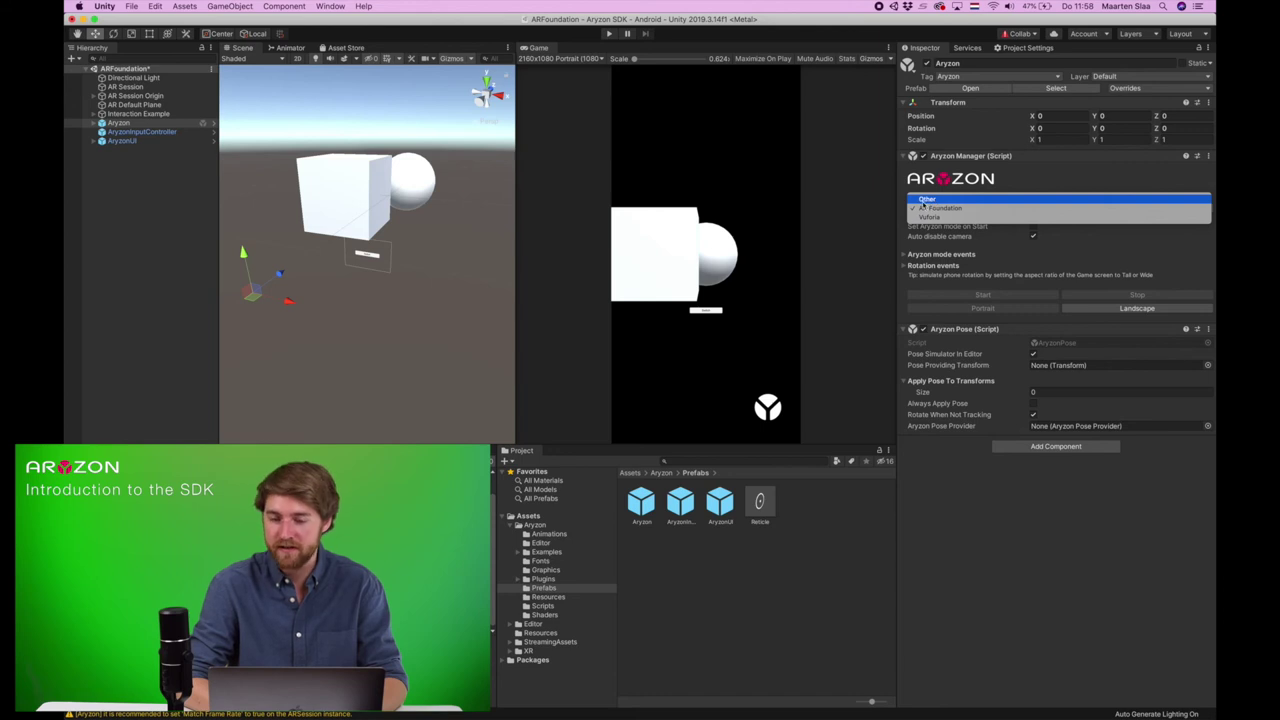
left_click(924, 208)
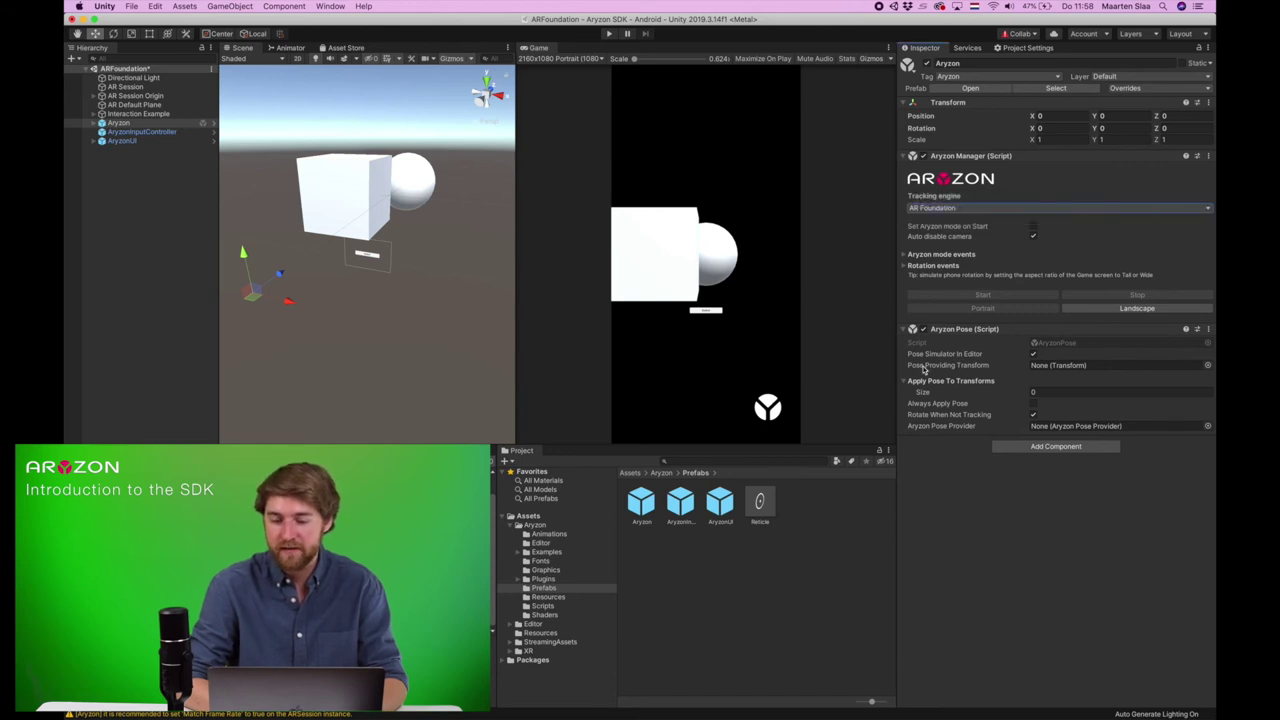
left_click(1058, 366)
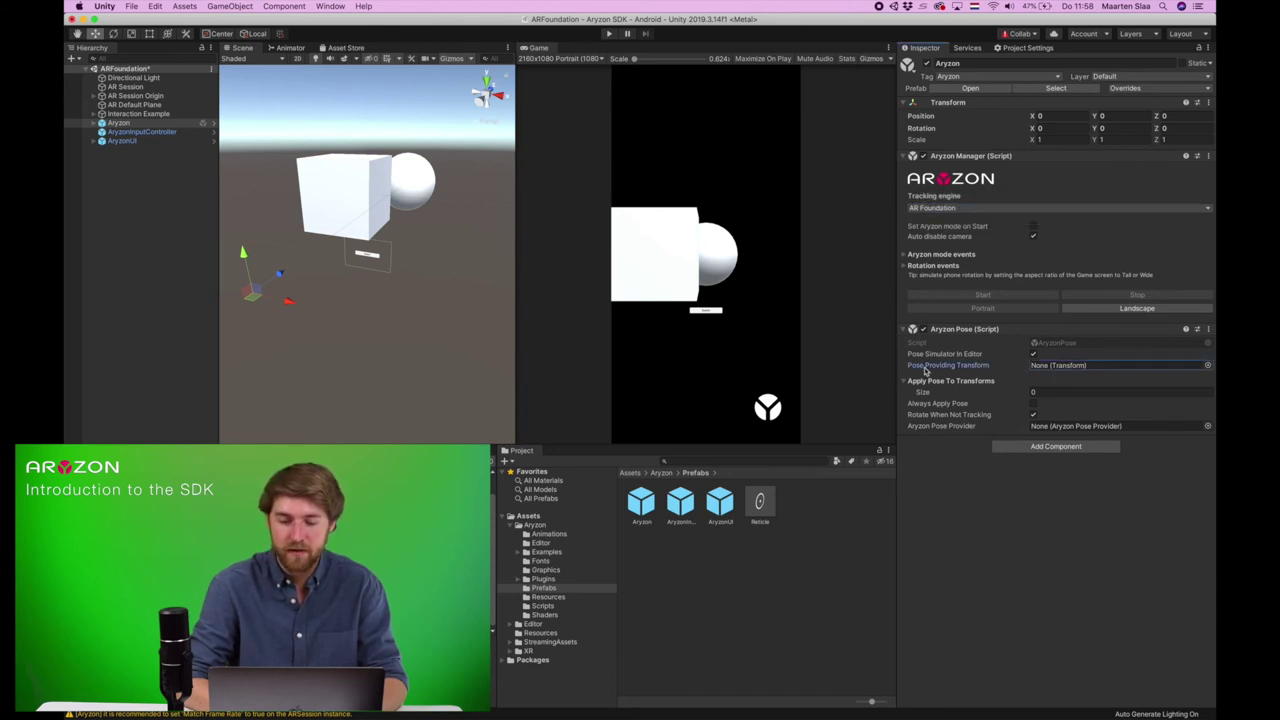
mouse_move(925, 370)
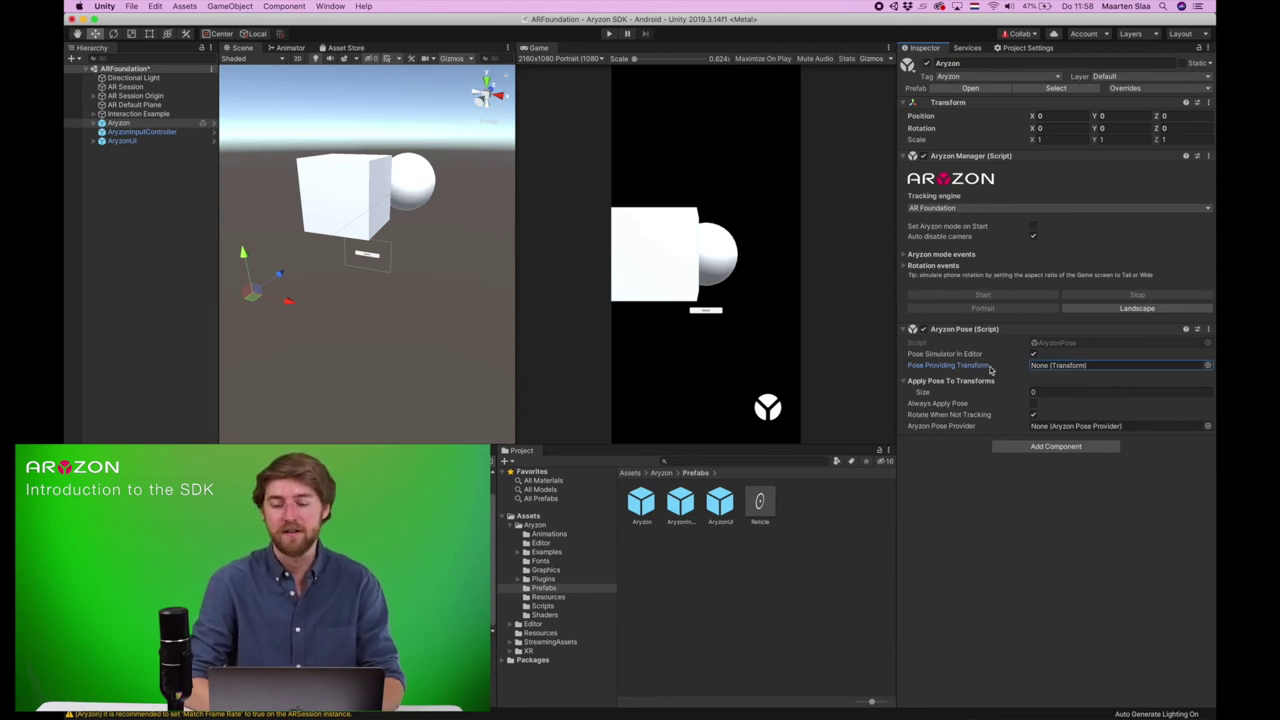
mouse_move(971, 367)
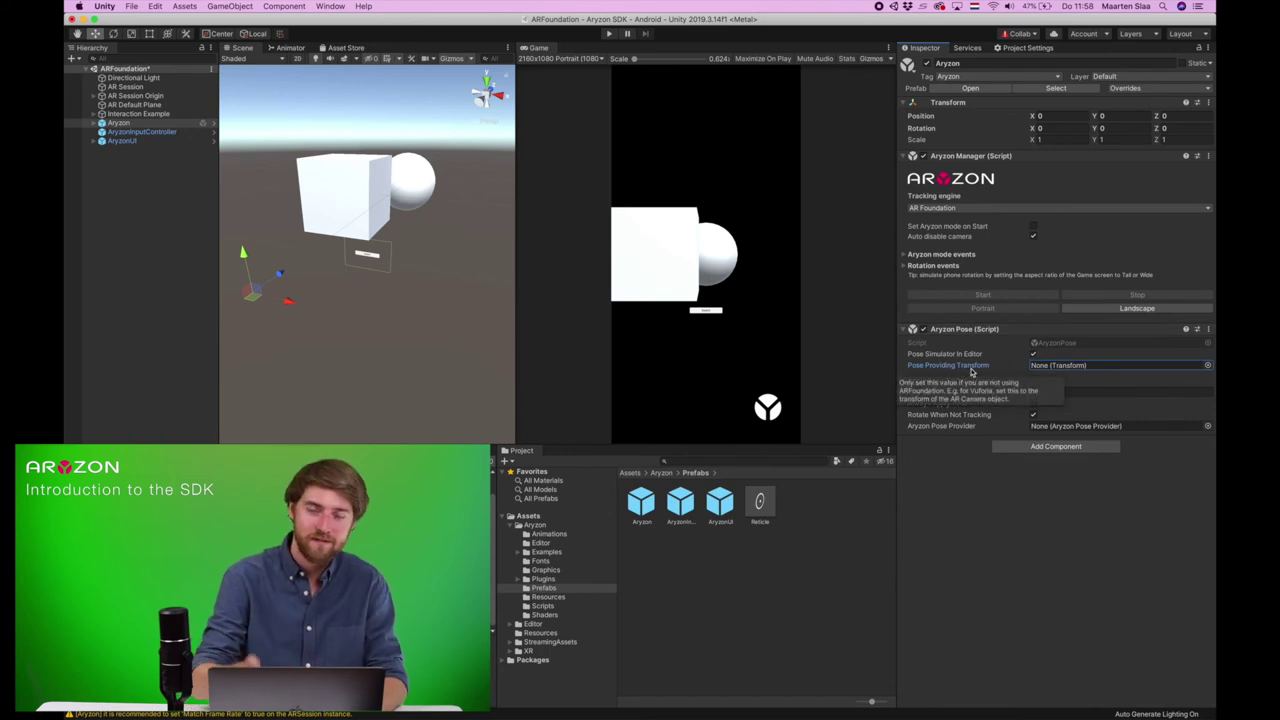
left_click(1013, 536)
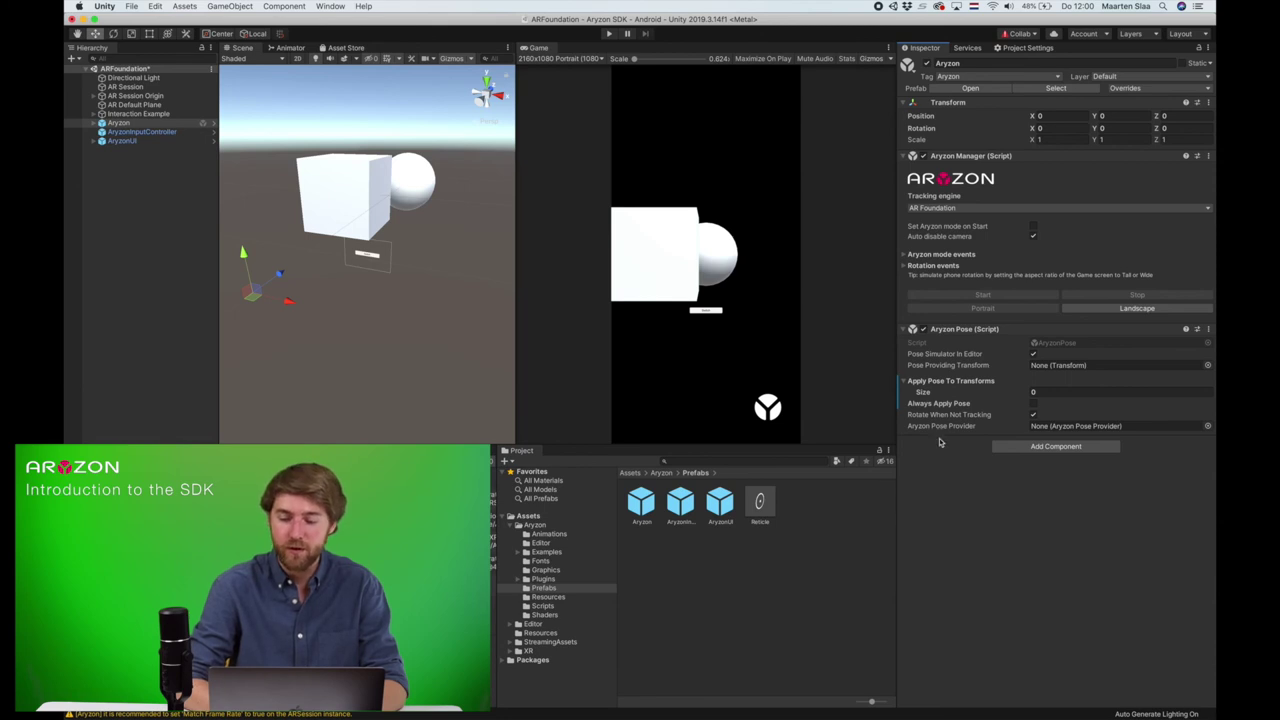
mouse_move(949, 406)
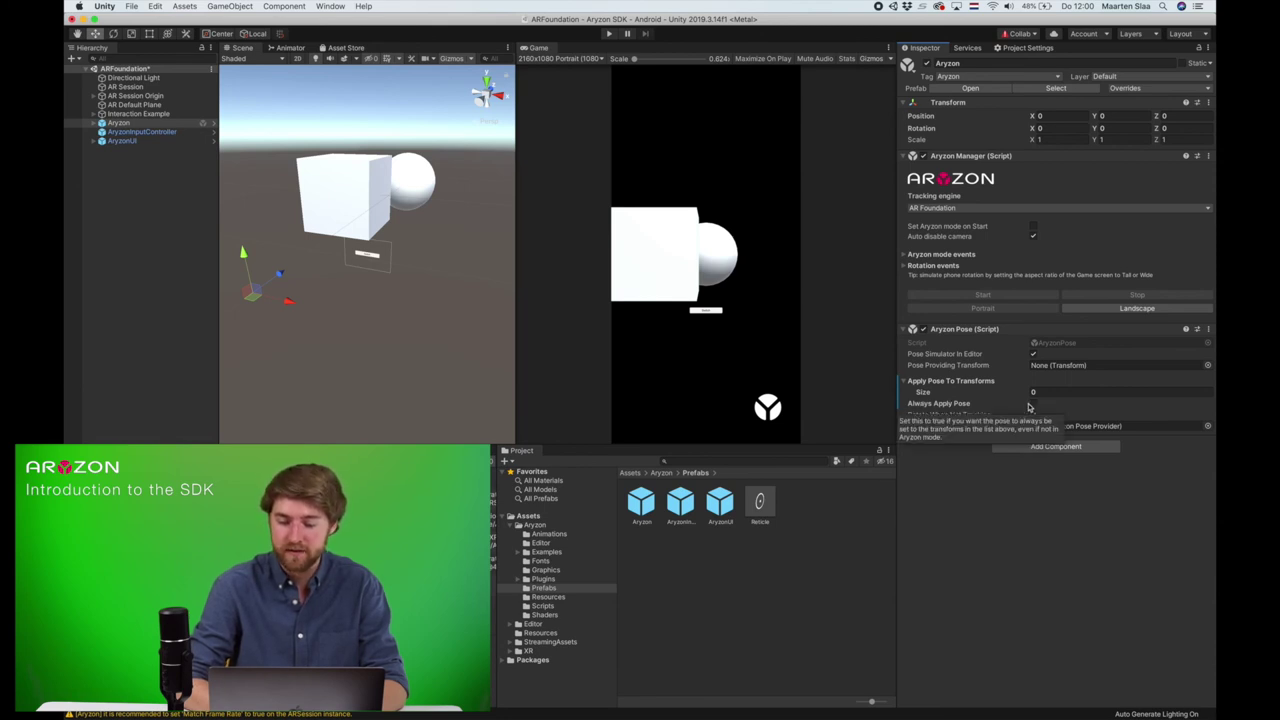
- Check Always Apply Pose, then test in play mode by swinging the camera toward the cube and sphere
left_click(1032, 404)
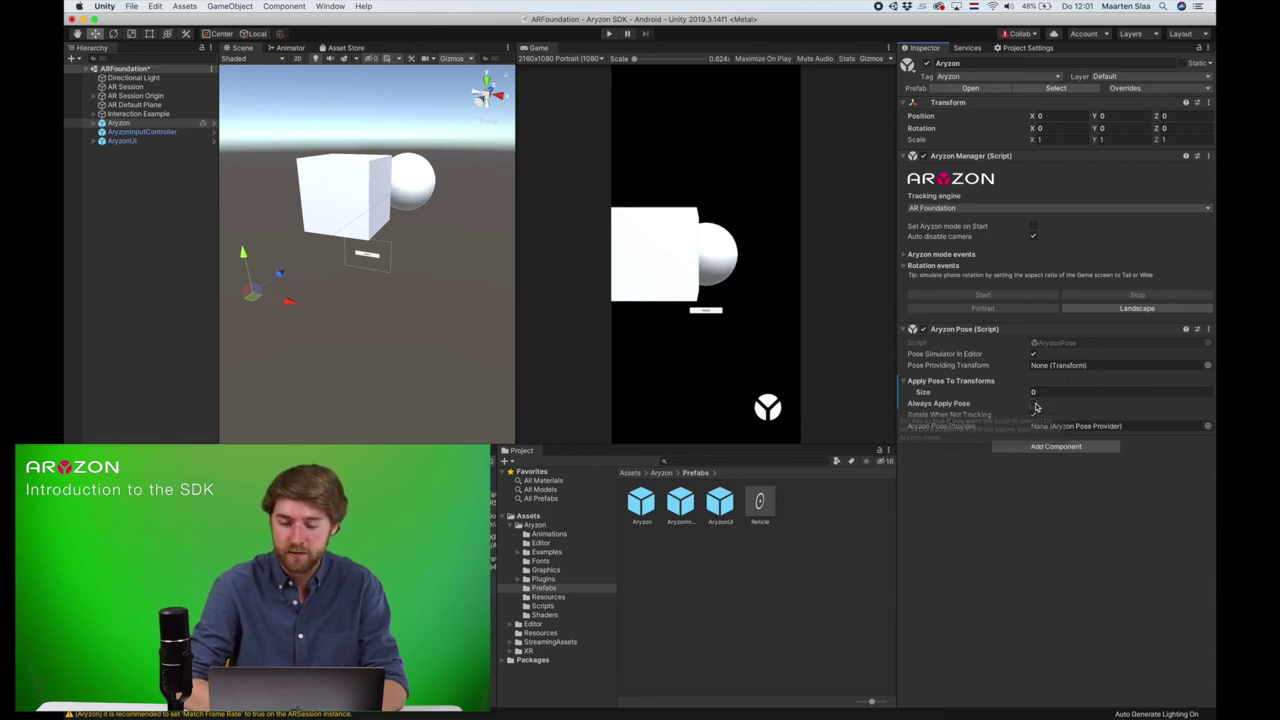
left_click(605, 34)
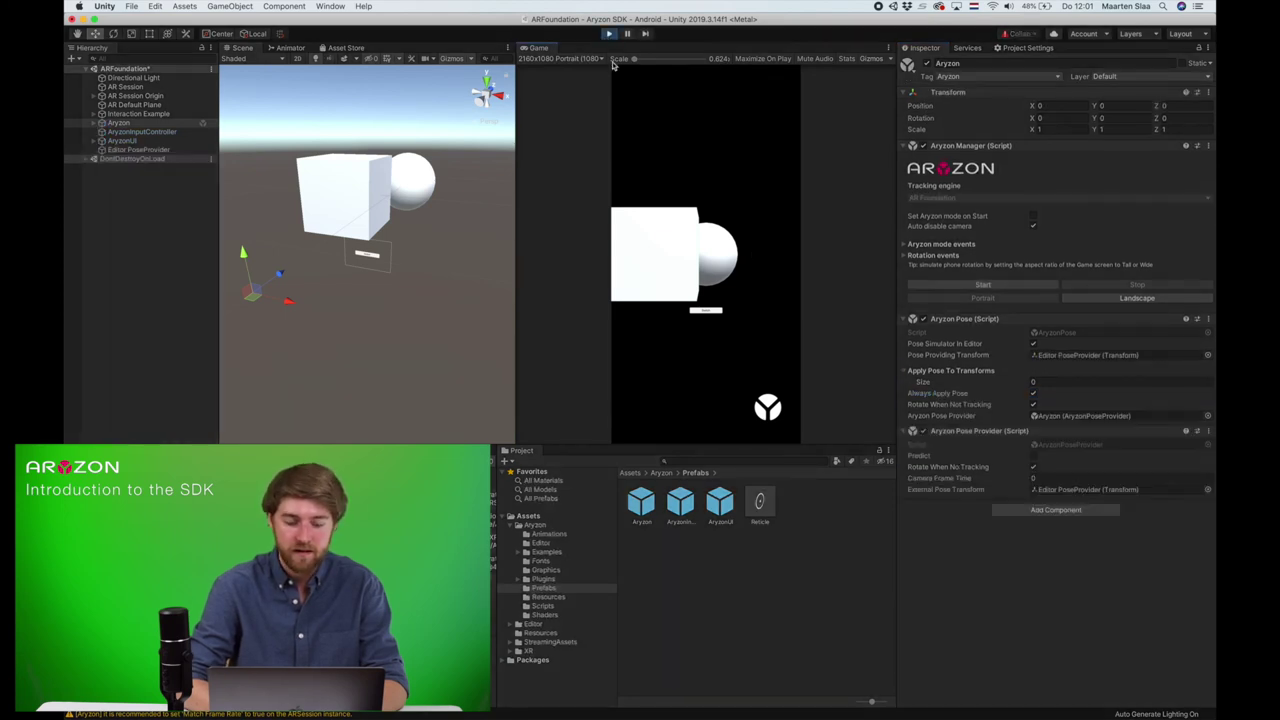
left_click_drag(701, 141, 586, 157)
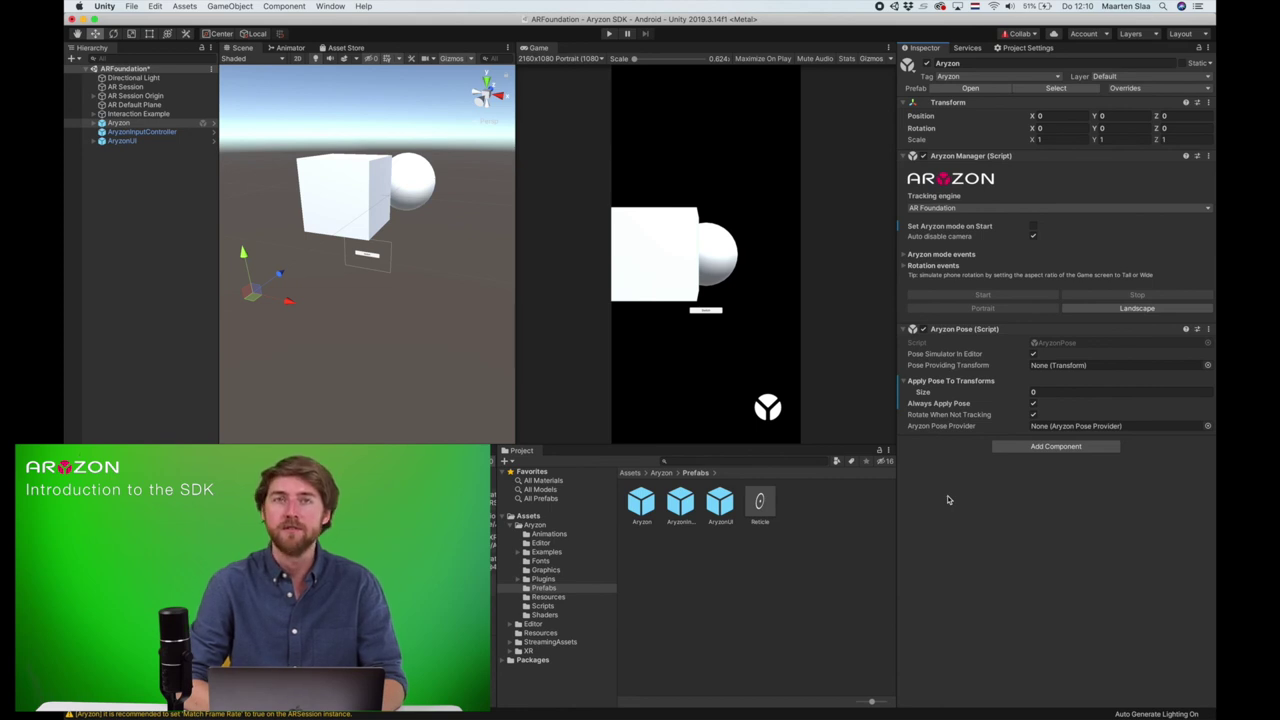
left_click(970, 207)
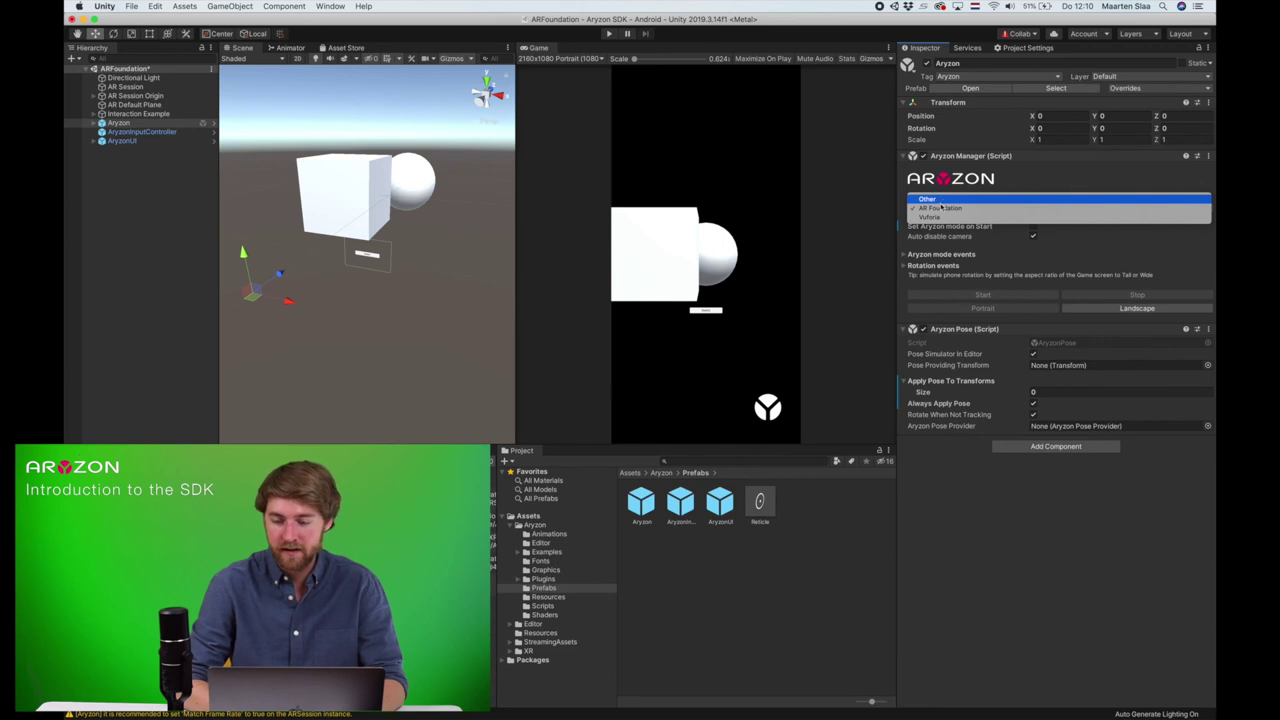
left_click(925, 535)
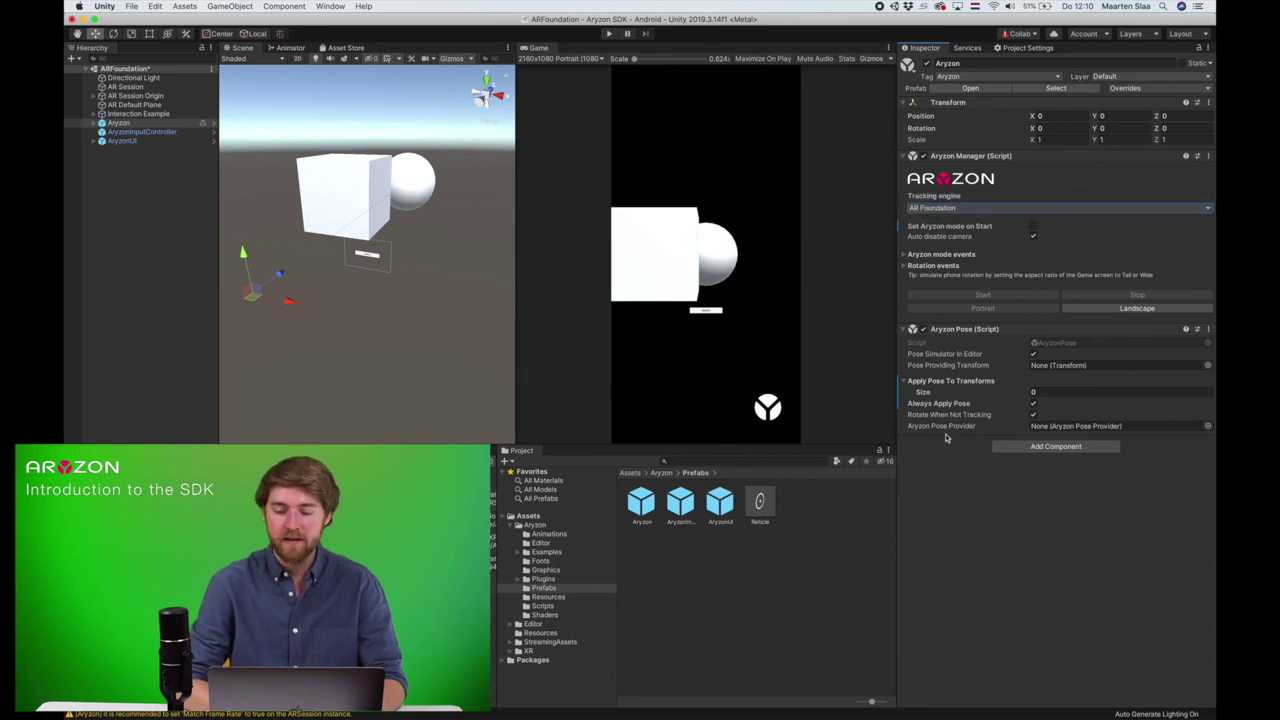